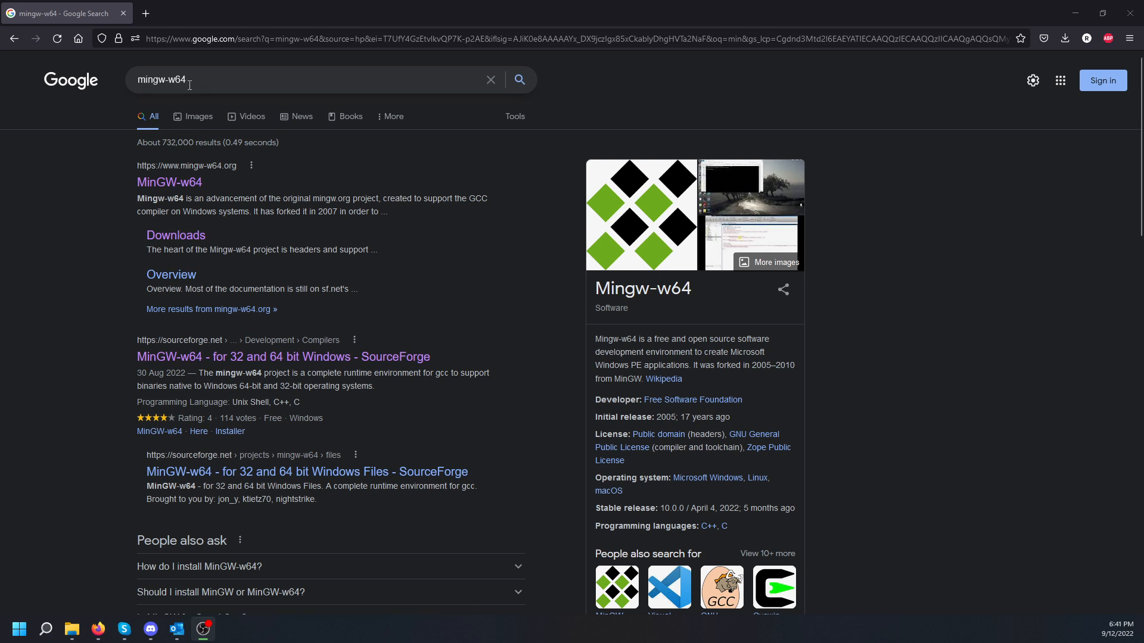
Step: Open the official mingw-w64.org site from the Google results for mingw-w64
left_click_drag(198, 85, 130, 87)
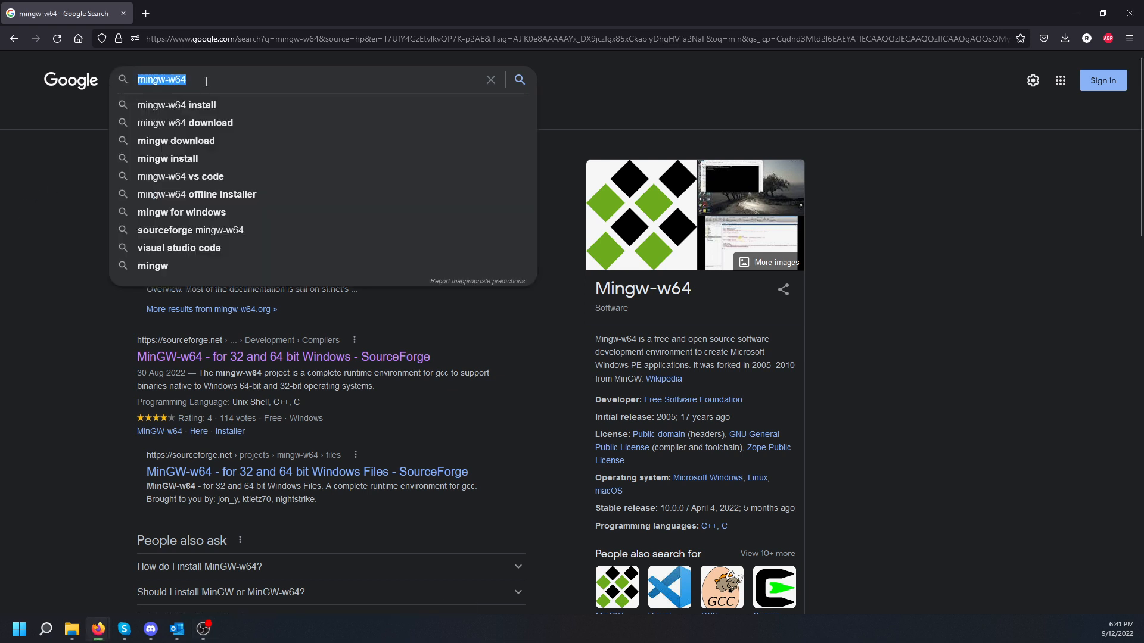
left_click(503, 380)
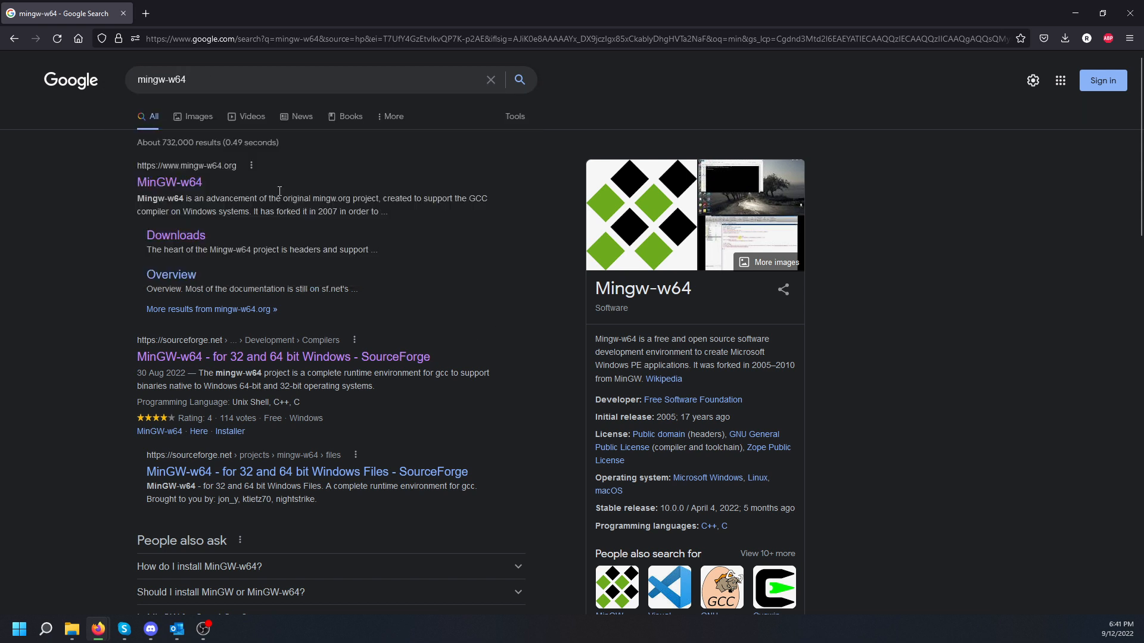
left_click(181, 191)
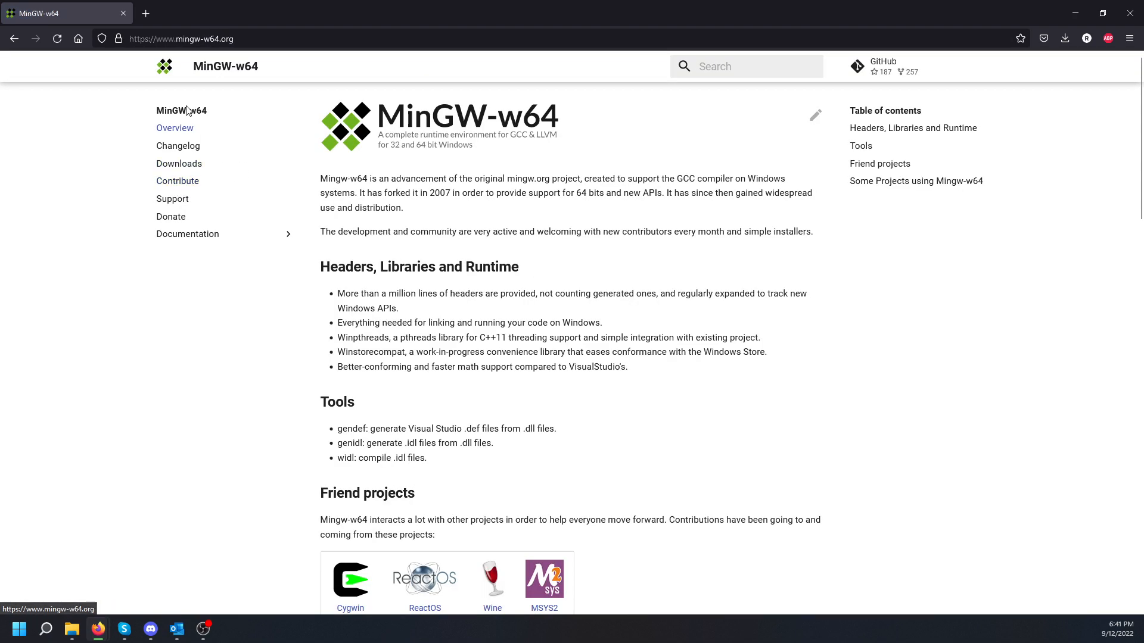
Step: From Downloads, go to the MingW-W64-builds section and follow its GitHub link to the mingw-builds-binaries releases
left_click(196, 169)
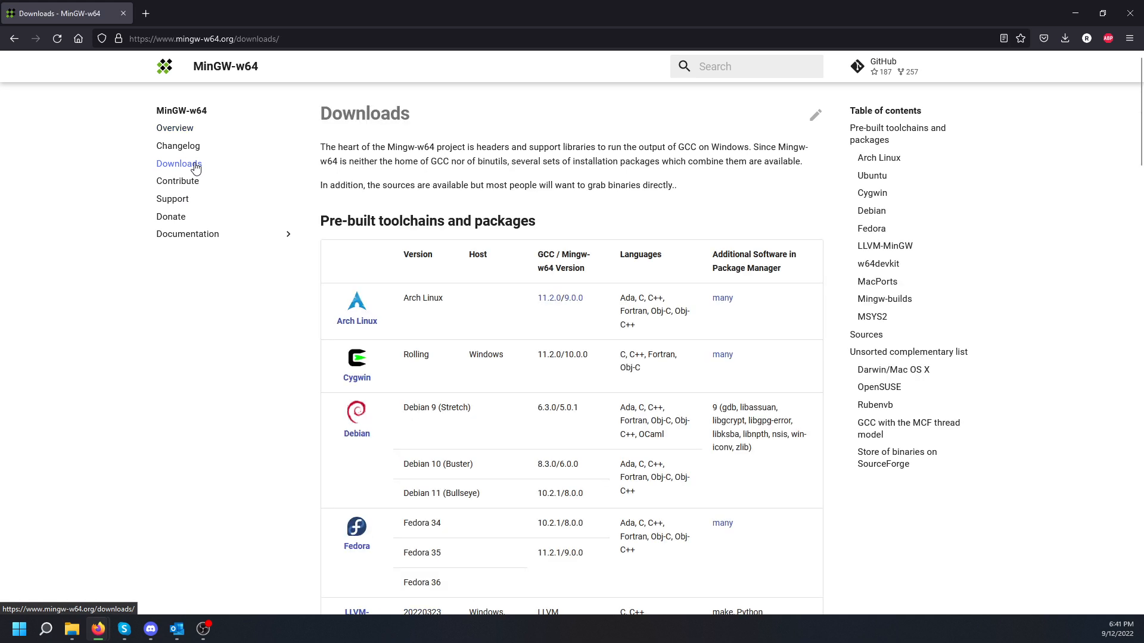
scroll(331, 340, "down", 2)
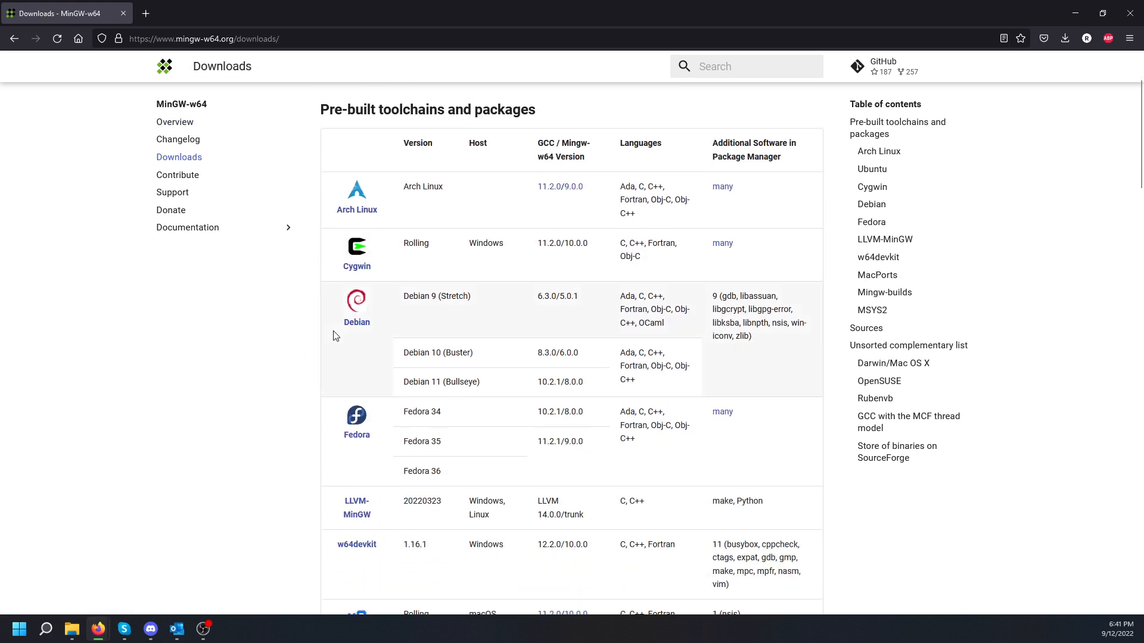
scroll(364, 271, "up", 2)
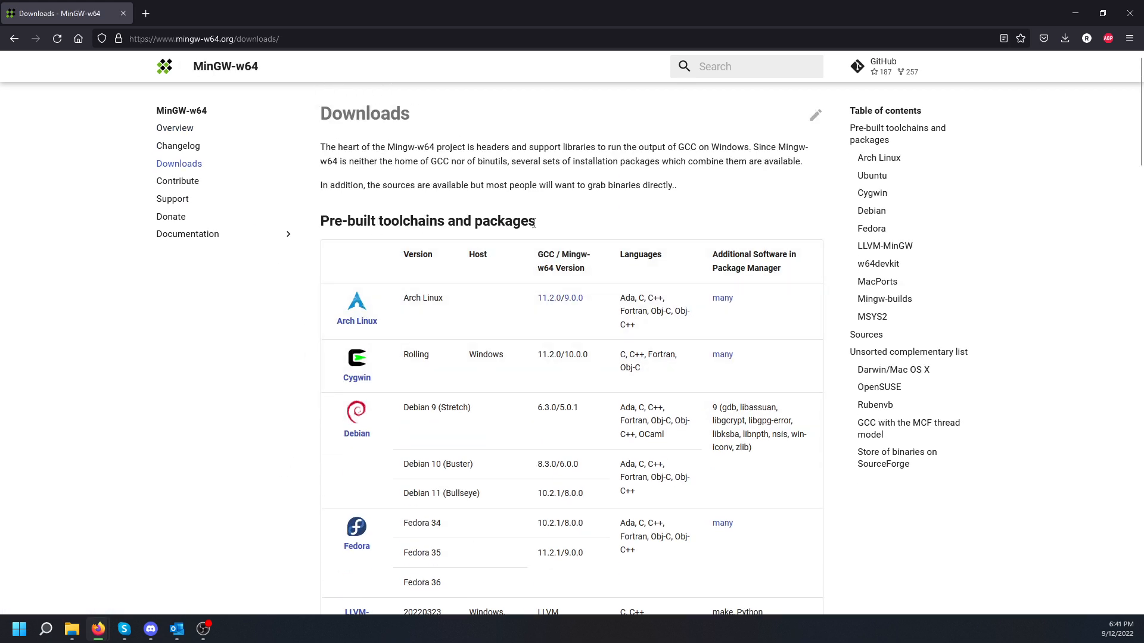
scroll(327, 420, "down", 5)
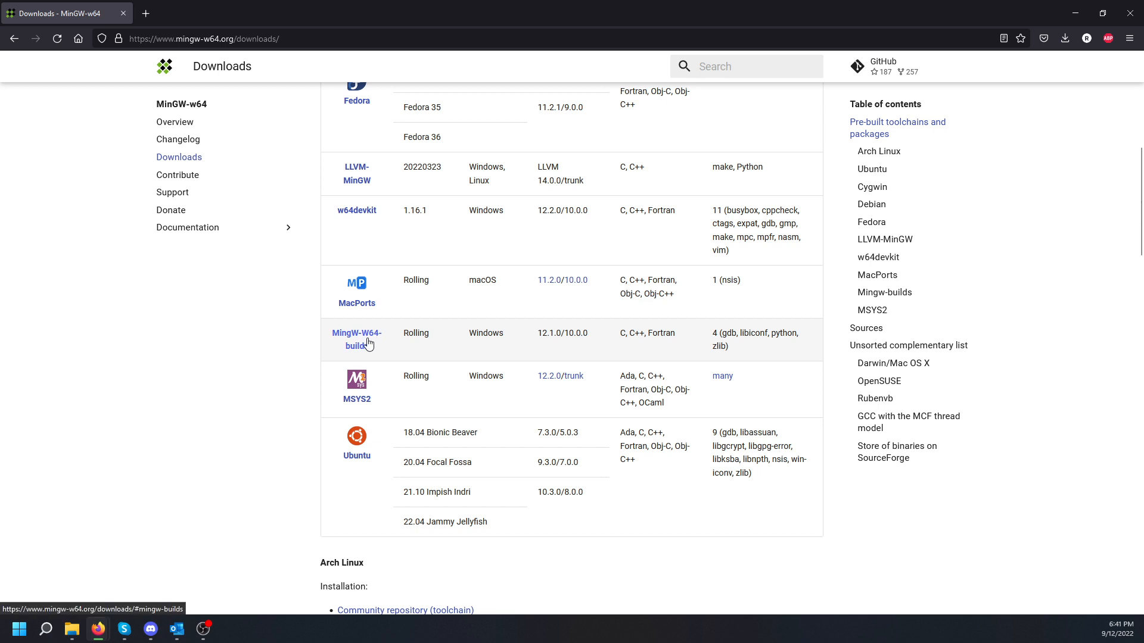
left_click(365, 343)
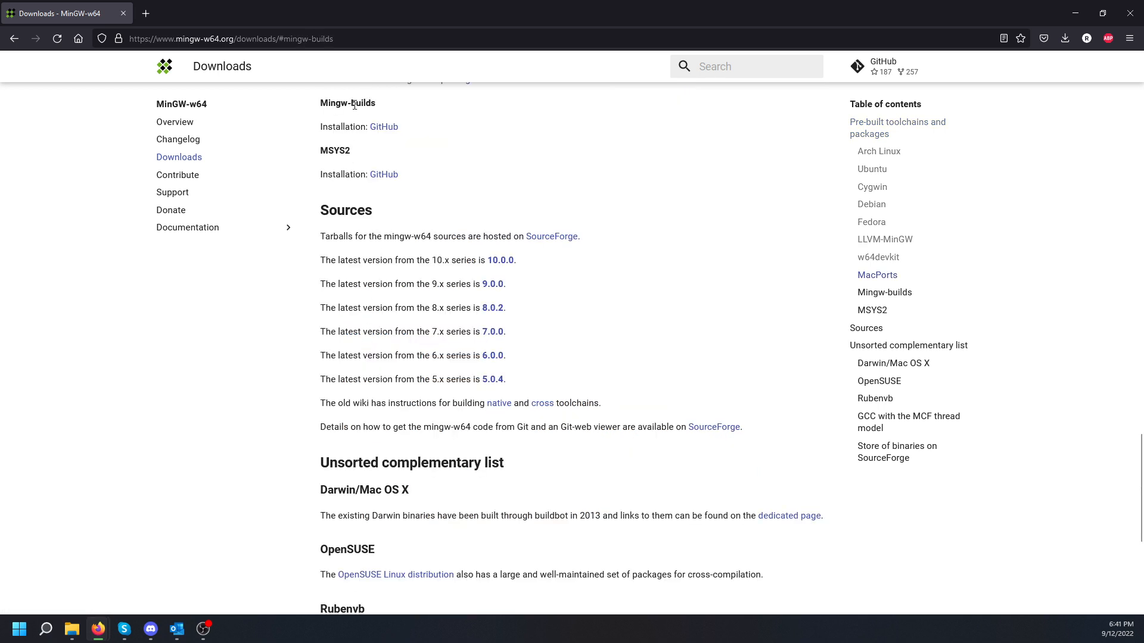
left_click(385, 128)
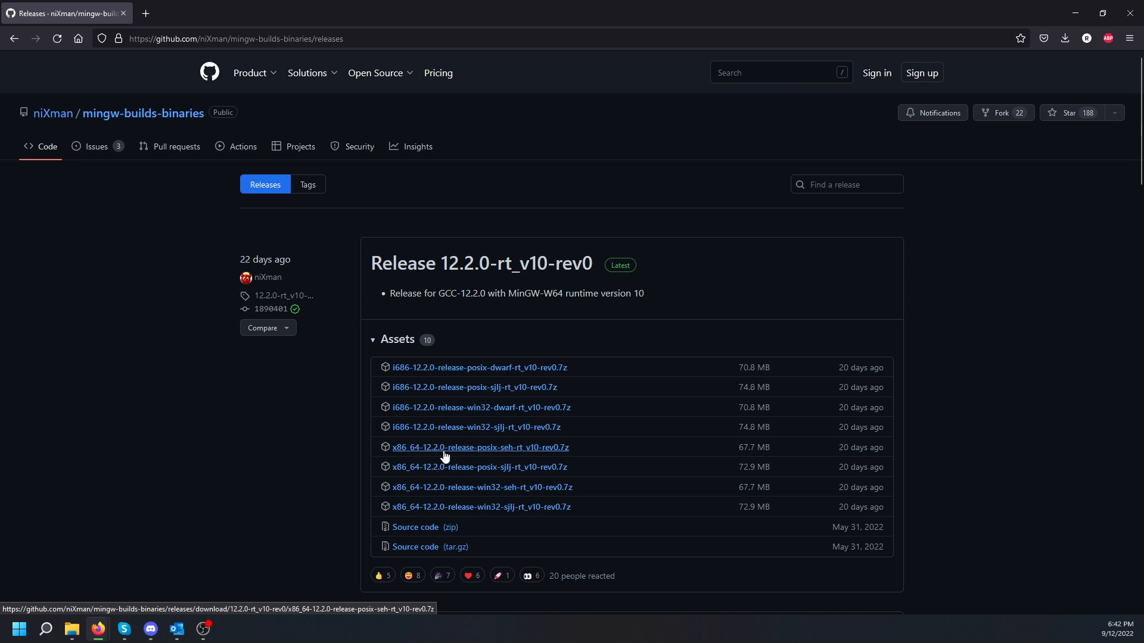
Step: Download x86_64-12.2.0-release-posix-seh-rt_v10-rev0.7z and open it in WinRAR
left_click(553, 448)
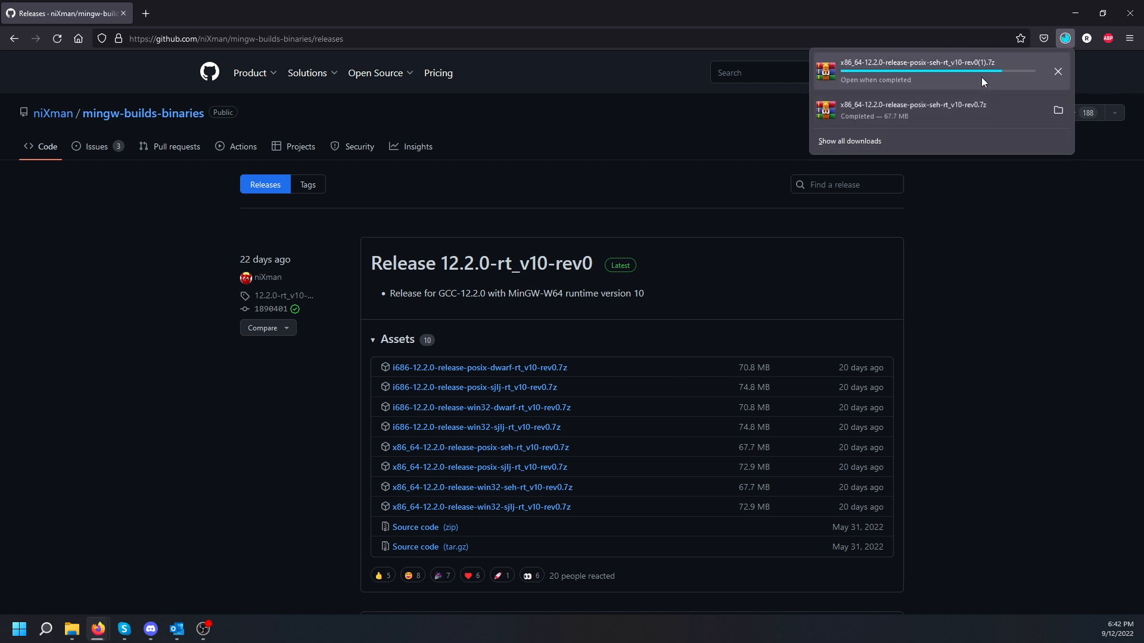
left_click(874, 66)
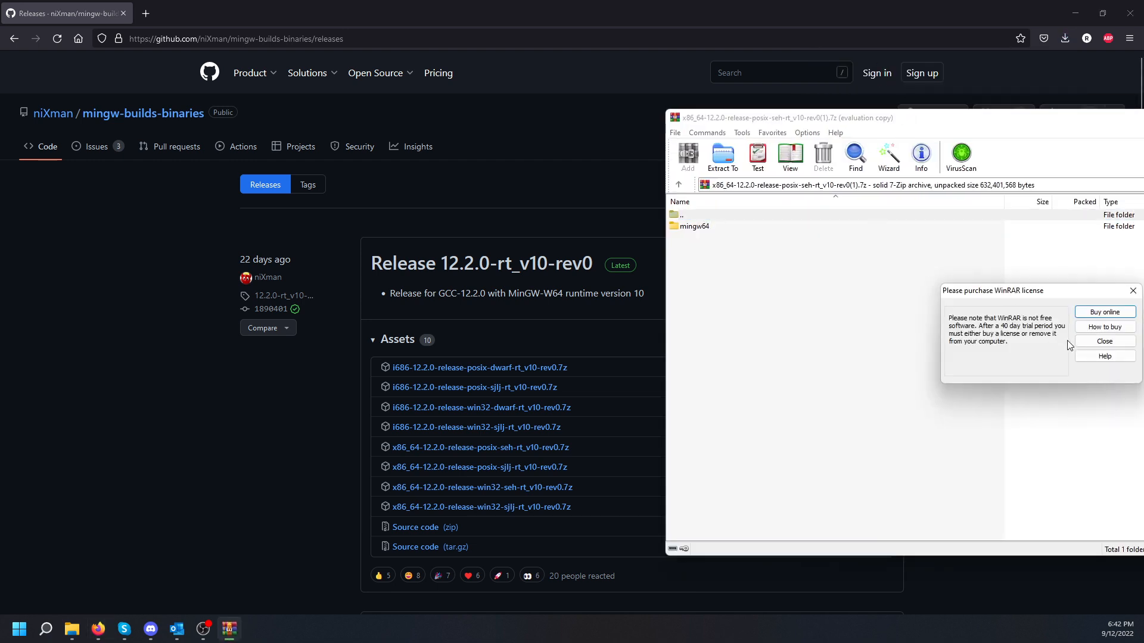
Step: Dismiss the licence reminder and extract the mingw64 folder to C:\Program Files
left_click(1086, 341)
left_click_drag(1143, 126, 603, 122)
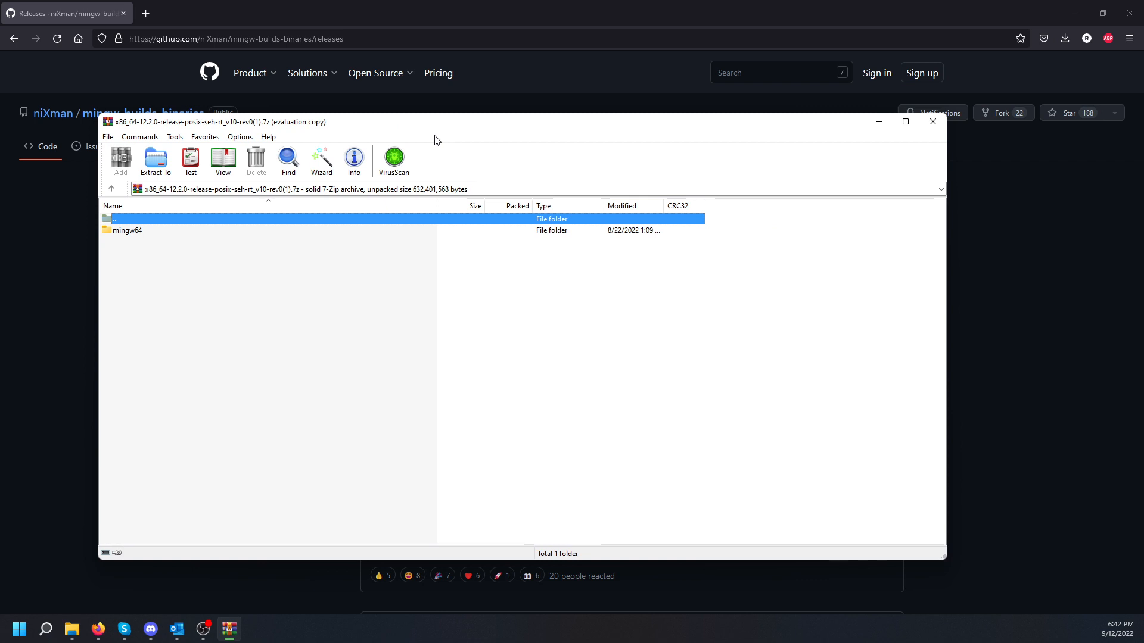
left_click(139, 232)
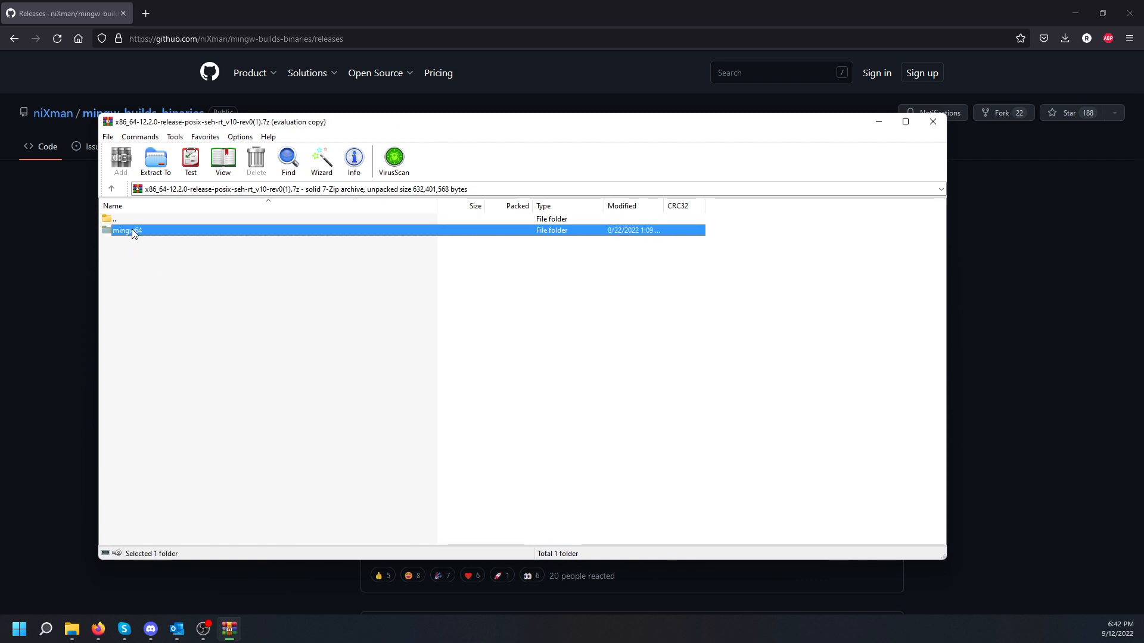
left_click(157, 173)
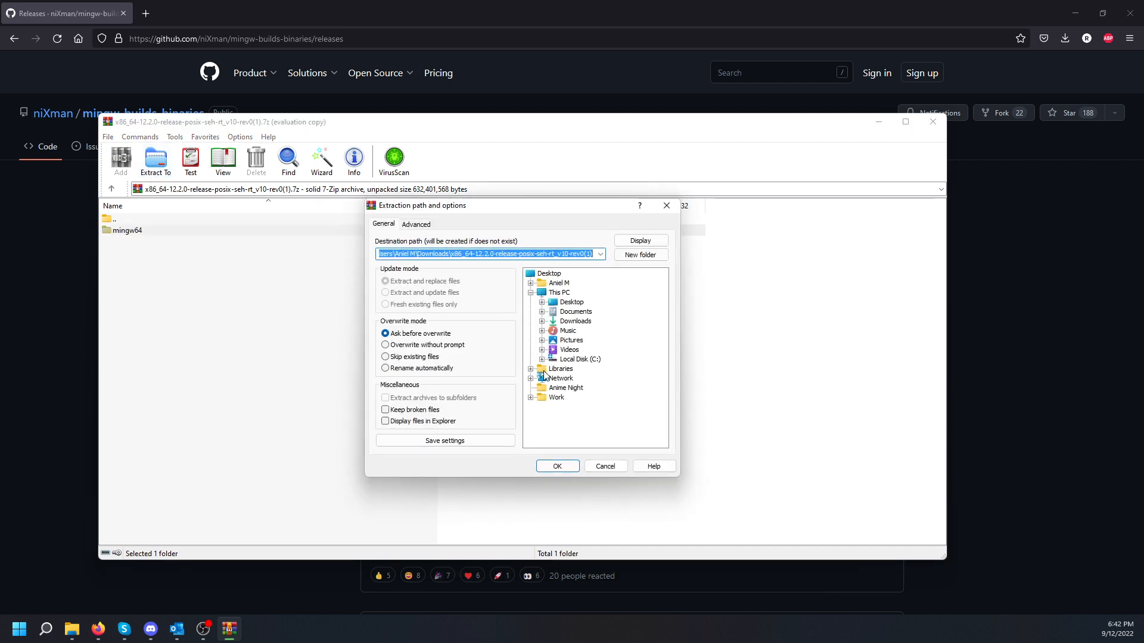
left_click(542, 359)
left_click(590, 397)
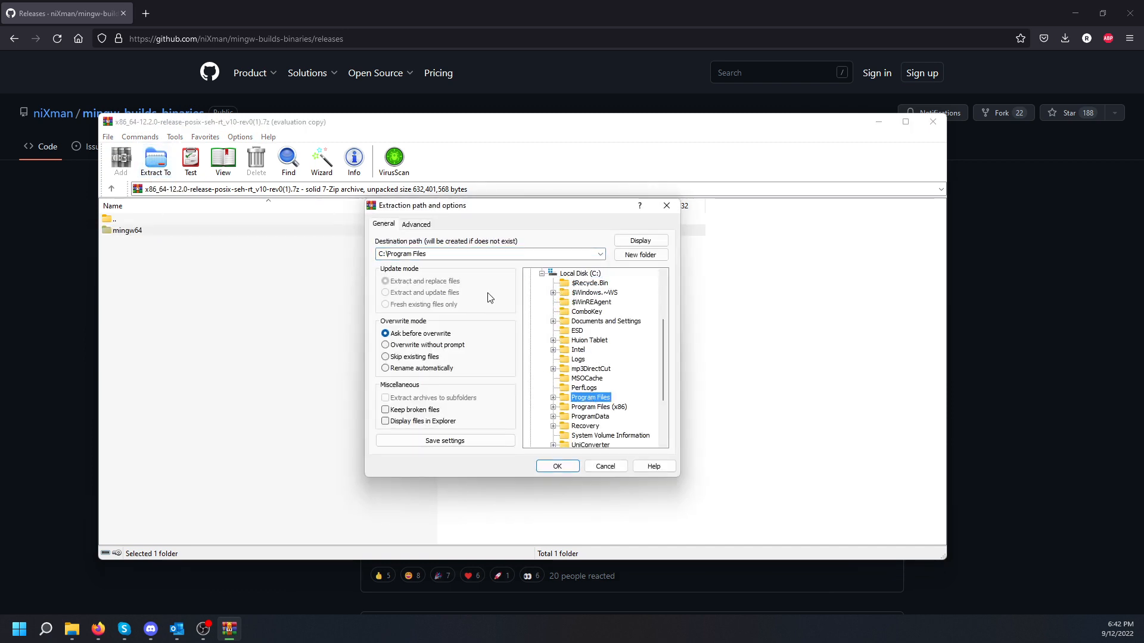
left_click(453, 254)
left_click(480, 255)
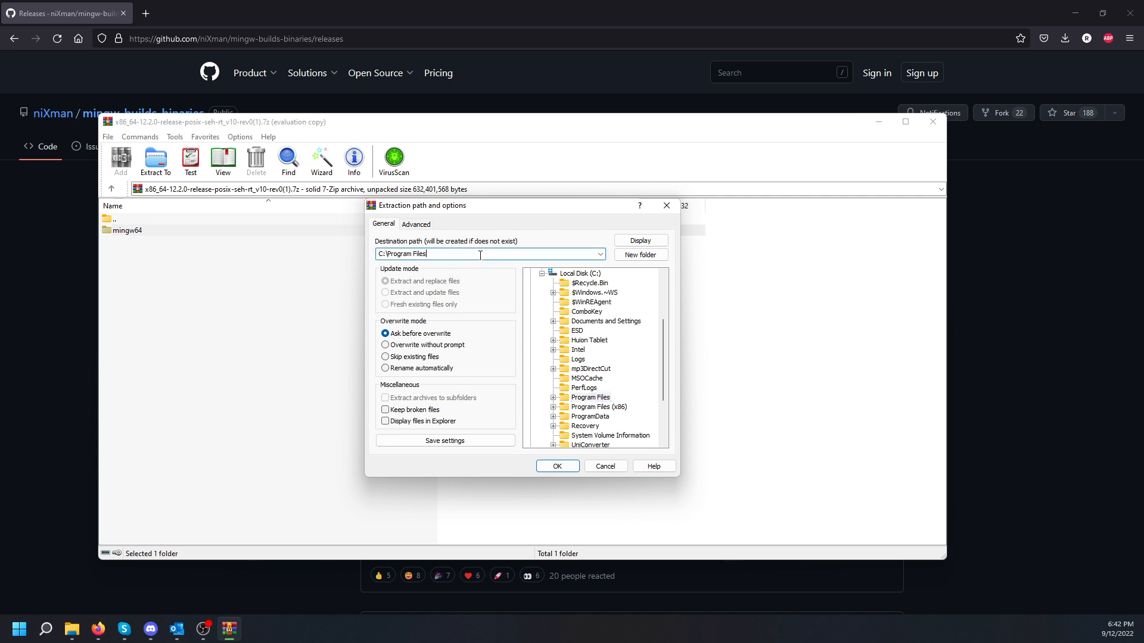
left_click(567, 466)
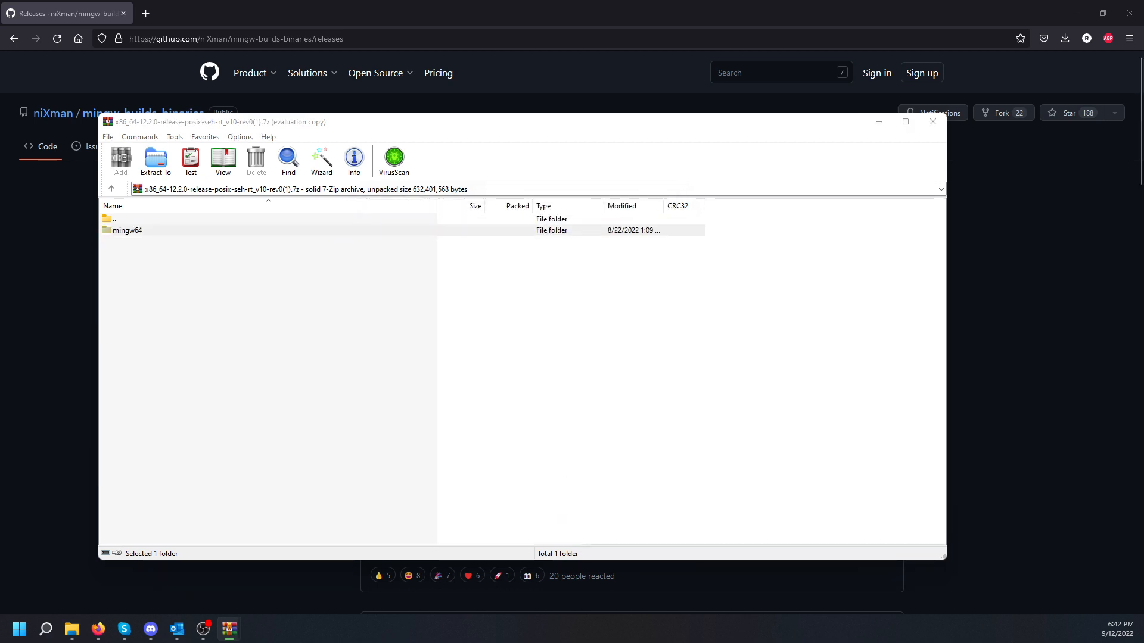
Step: Answer Yes to All for replacing existing files, then close WinRAR after extraction finishes
left_click_drag(832, 234, 513, 271)
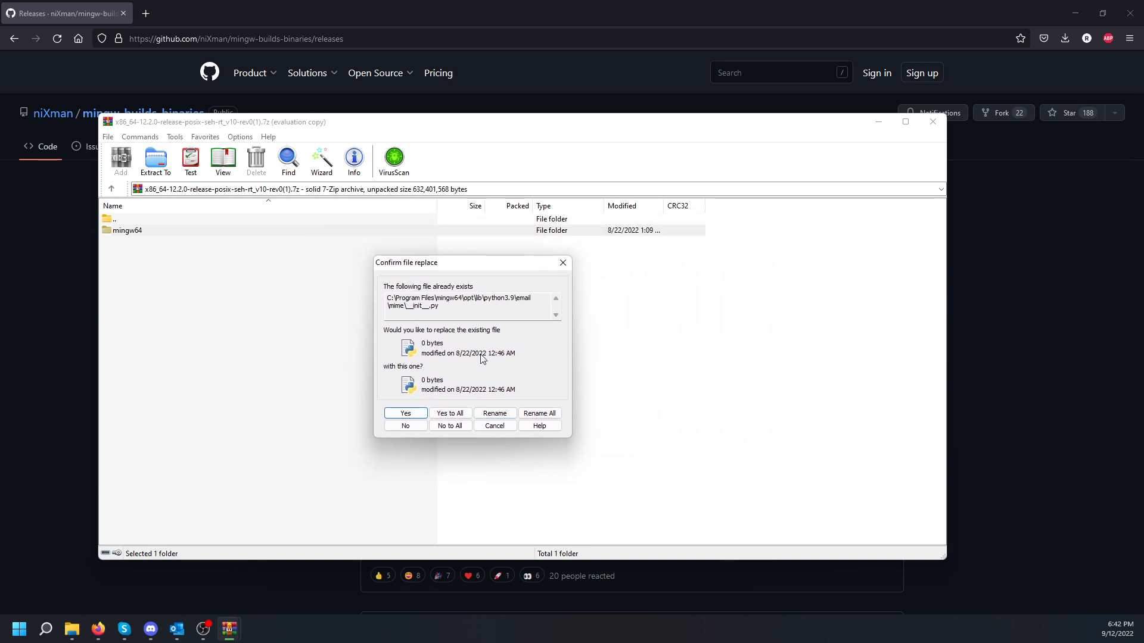
left_click(450, 414)
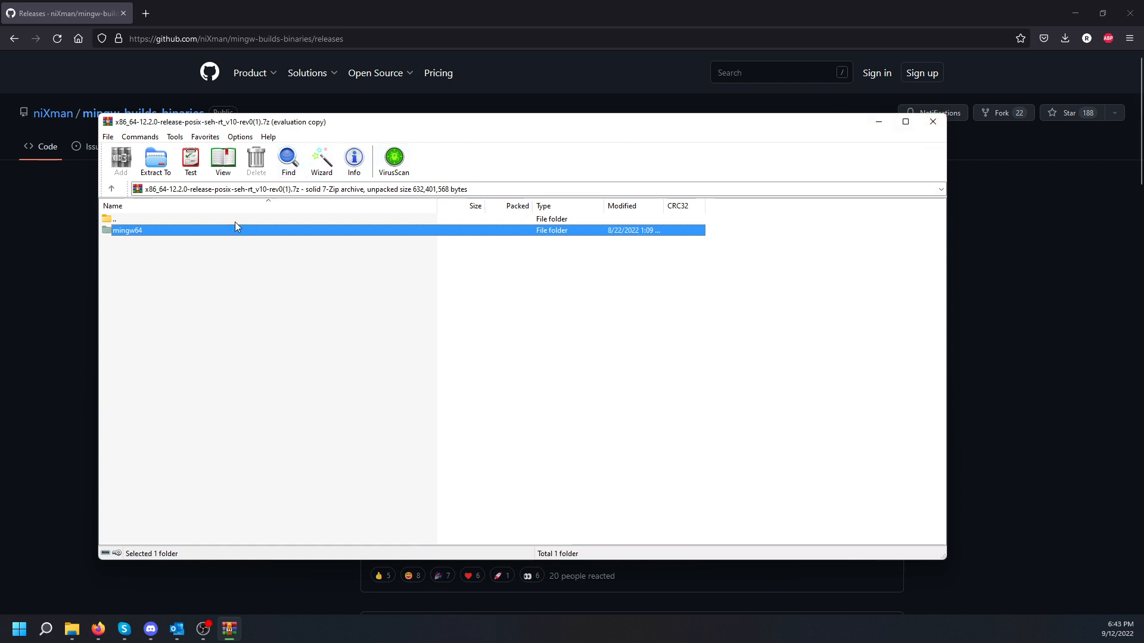
left_click(933, 122)
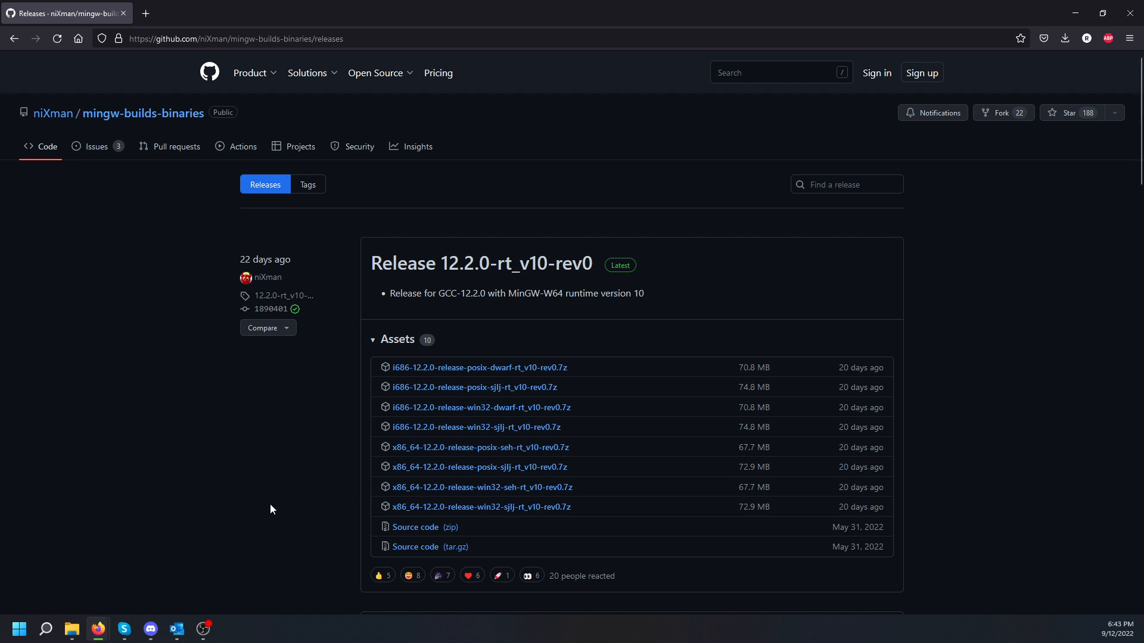
Step: Search the Start menu for 'edit system' and launch Edit the system environment variables
left_click(16, 635)
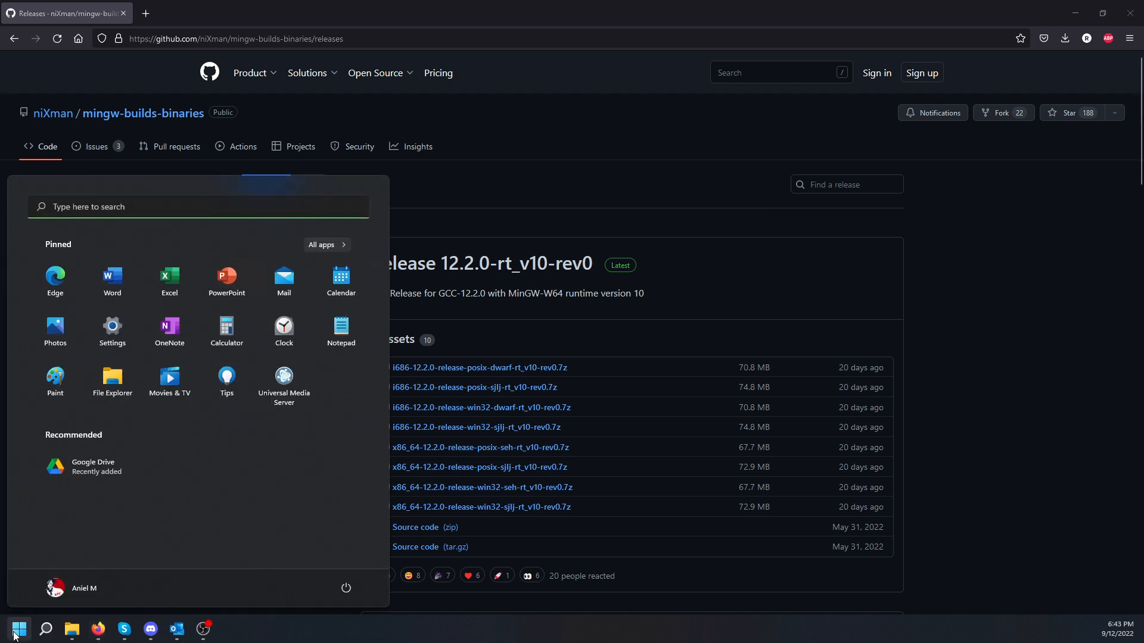
left_click(143, 210)
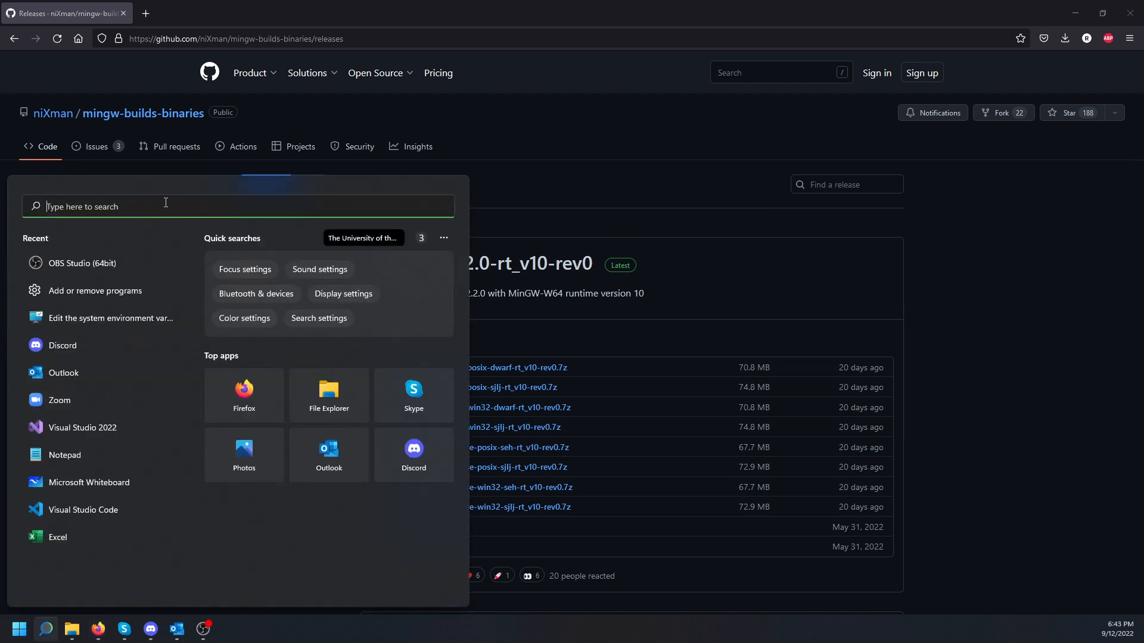
type("edit sysem")
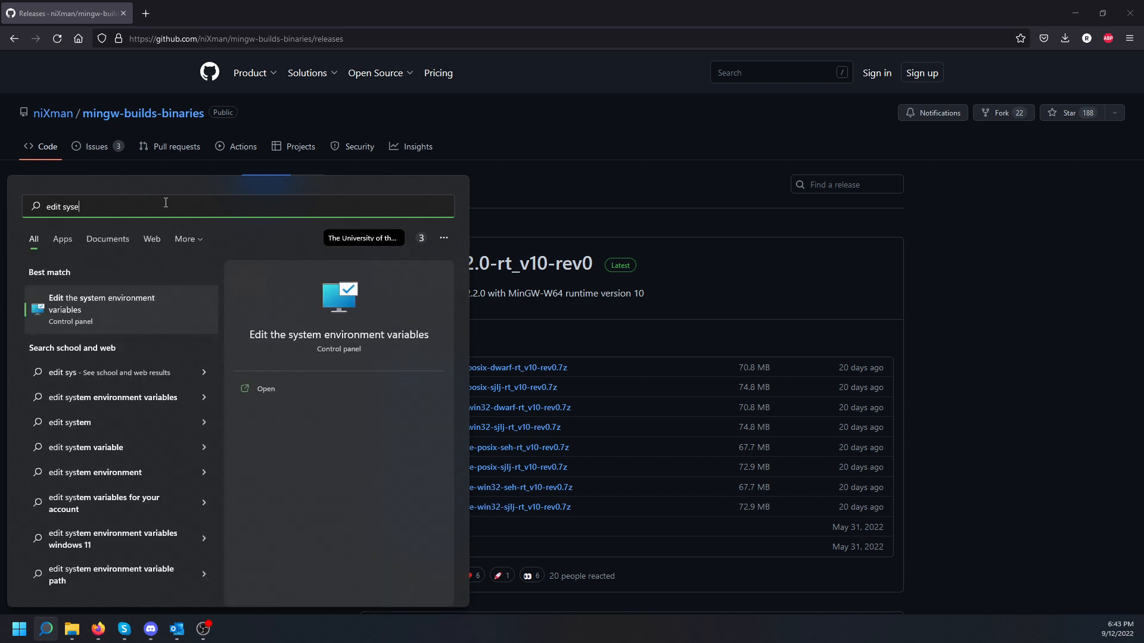
key("BackSpace")
key("BackSpace")
key("BackSpace")
key("BackSpace")
key("BackSpace")
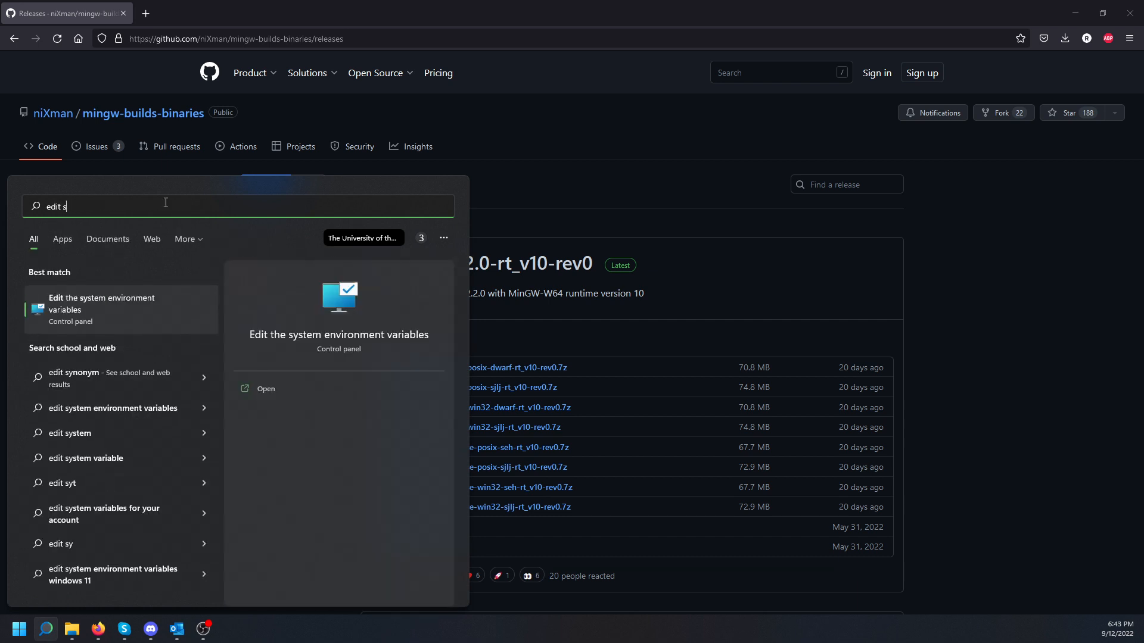
left_click(98, 305)
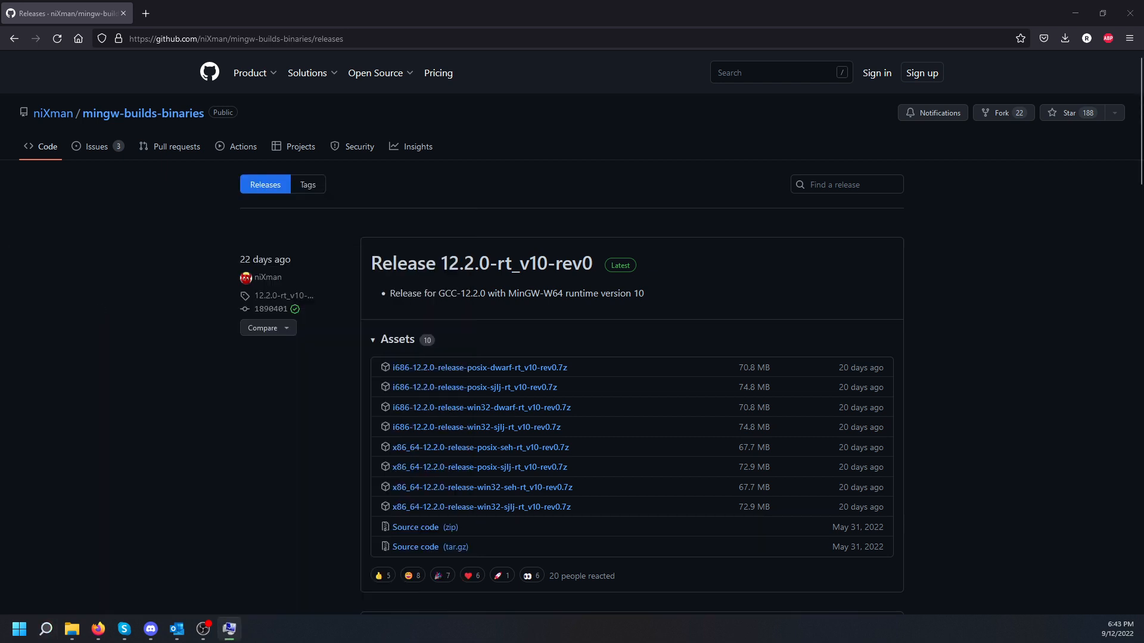
Step: Open Environment Variables and start editing the system Path variable
left_click_drag(625, 97, 457, 158)
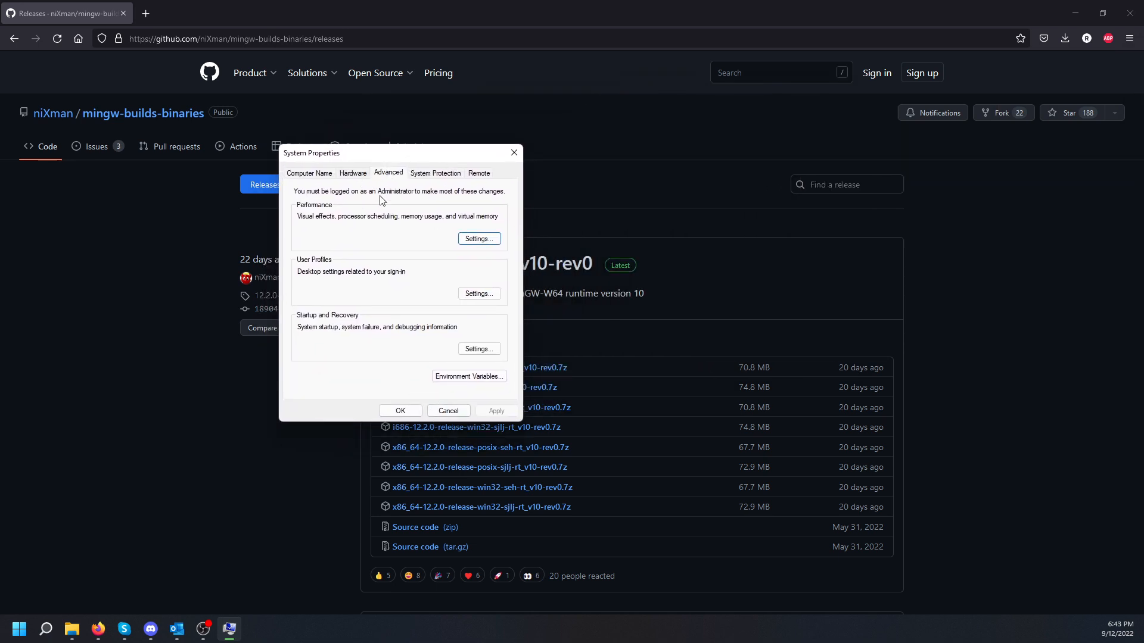
left_click(458, 376)
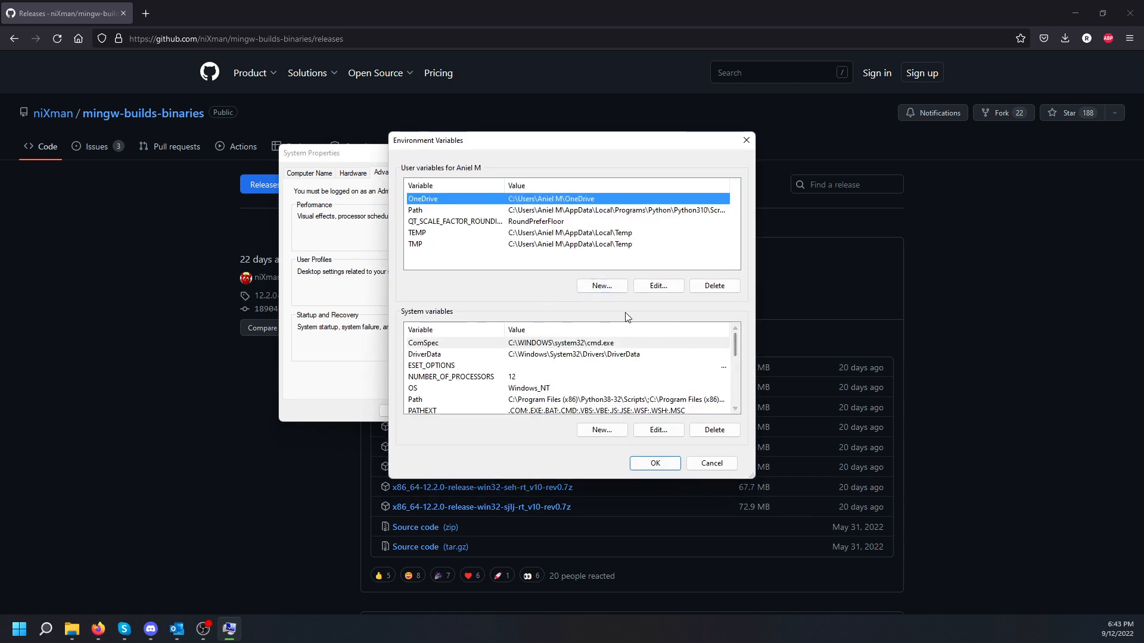
left_click_drag(735, 345, 734, 352)
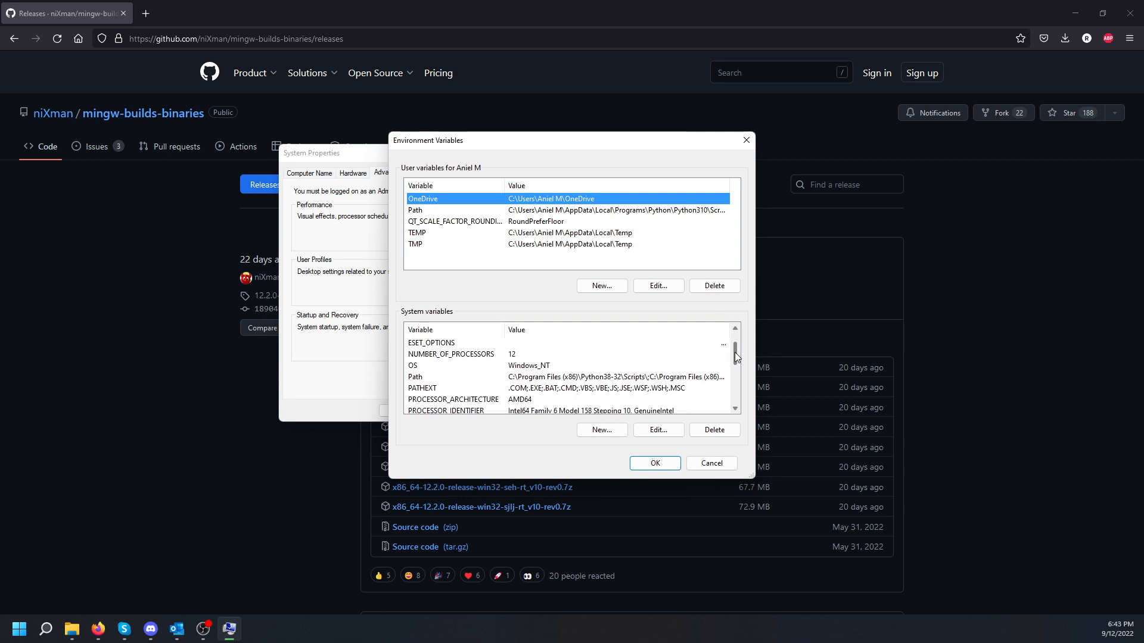
left_click(423, 378)
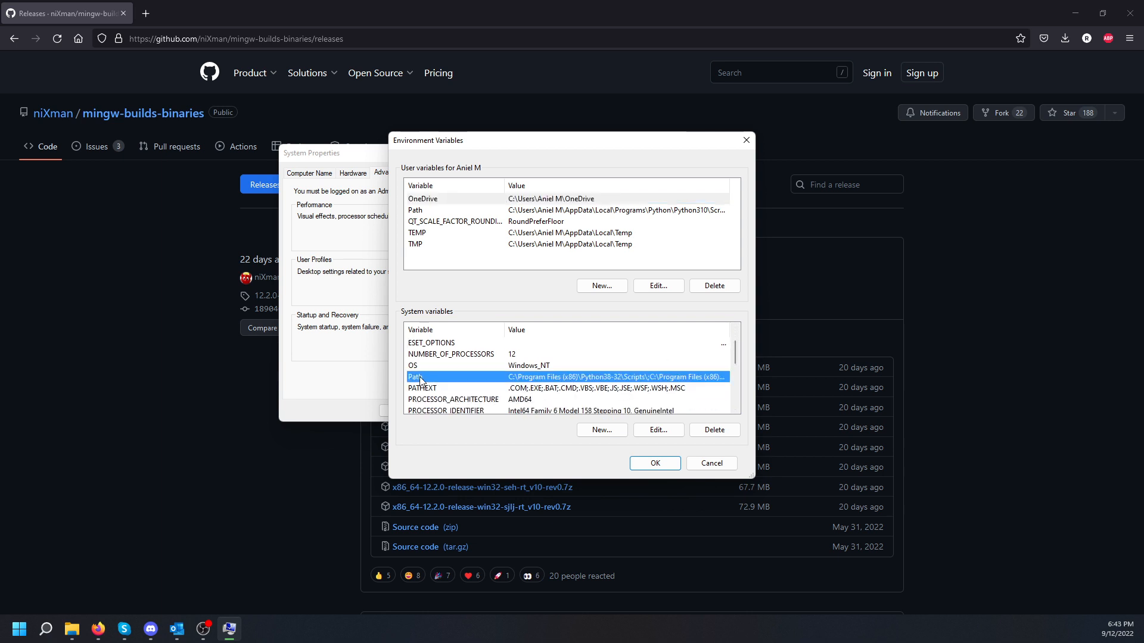
left_click(649, 430)
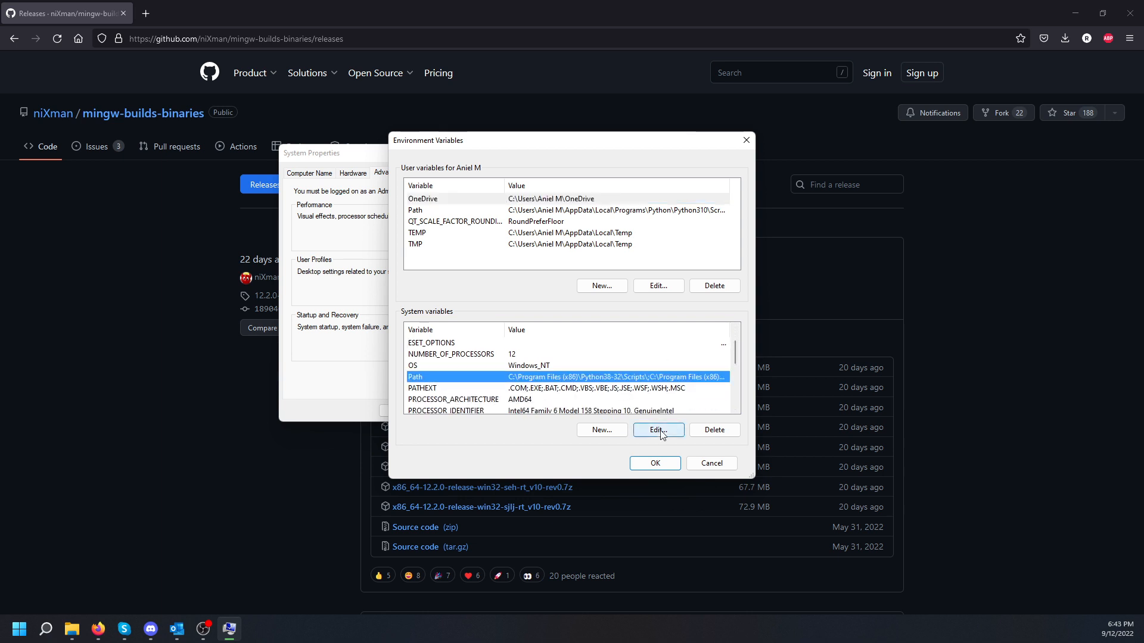
Step: Replace the old mingw64 bin Path entry with C:\Program Files\mingw64\bin, then bring up File Explorer
scroll(659, 264, "down", 1)
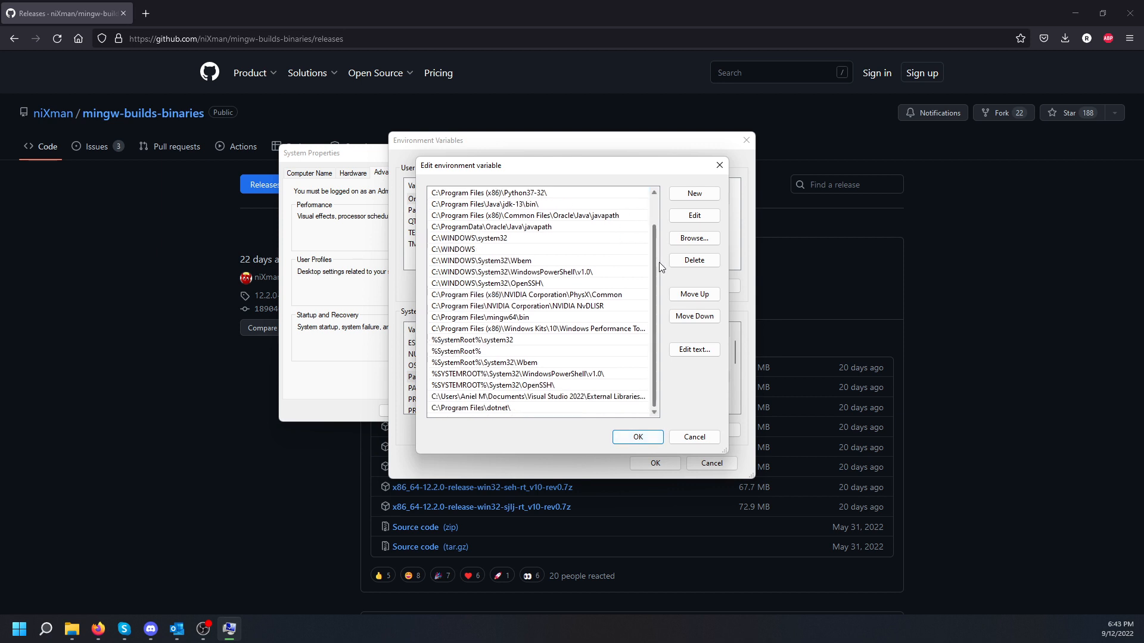
left_click(544, 319)
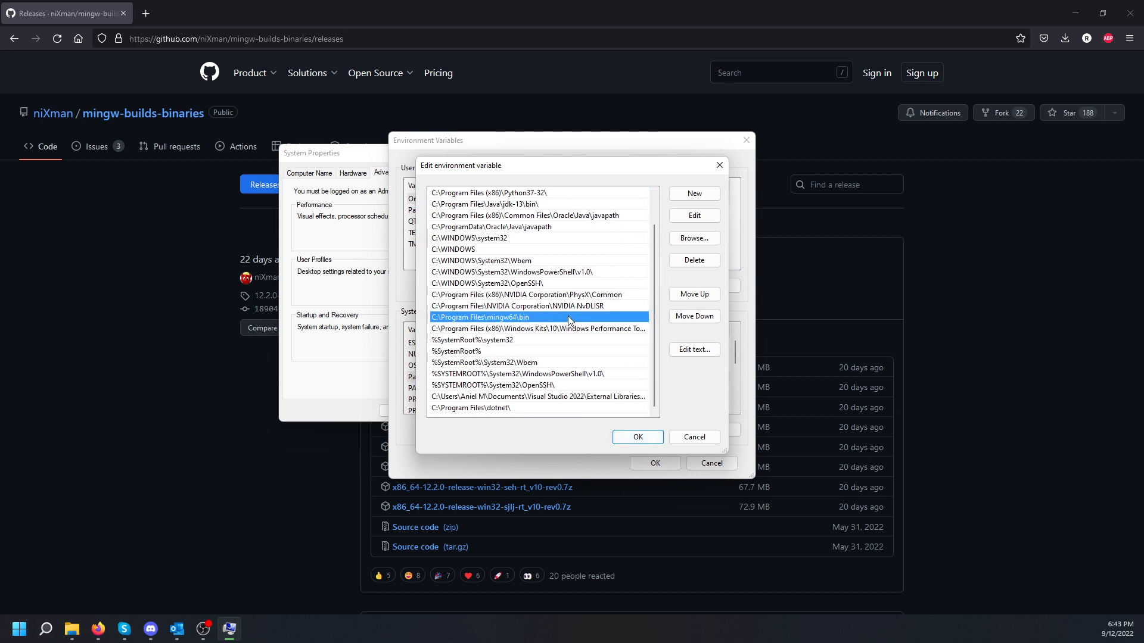
left_click(694, 262)
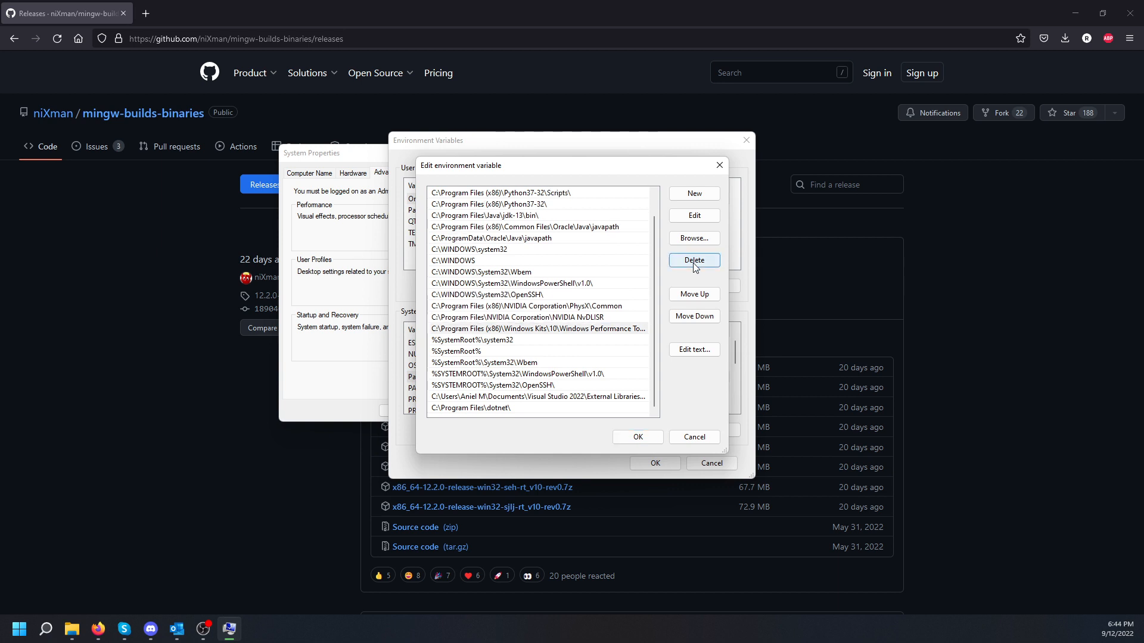
left_click(689, 197)
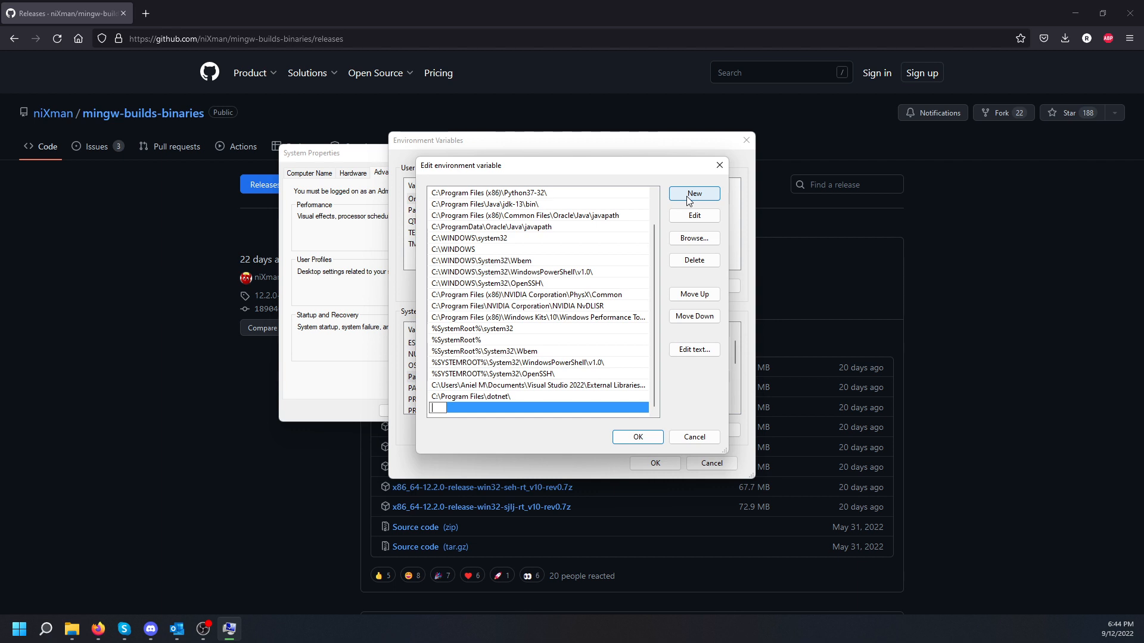
type("C:\\Program Files\\mingw64")
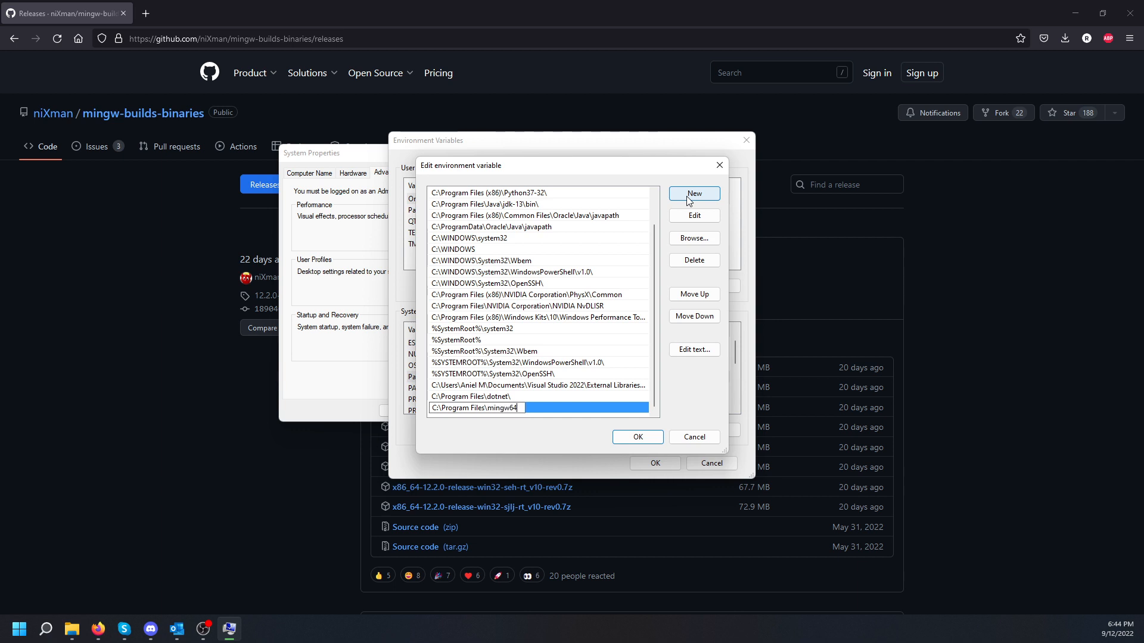
type("\\bin")
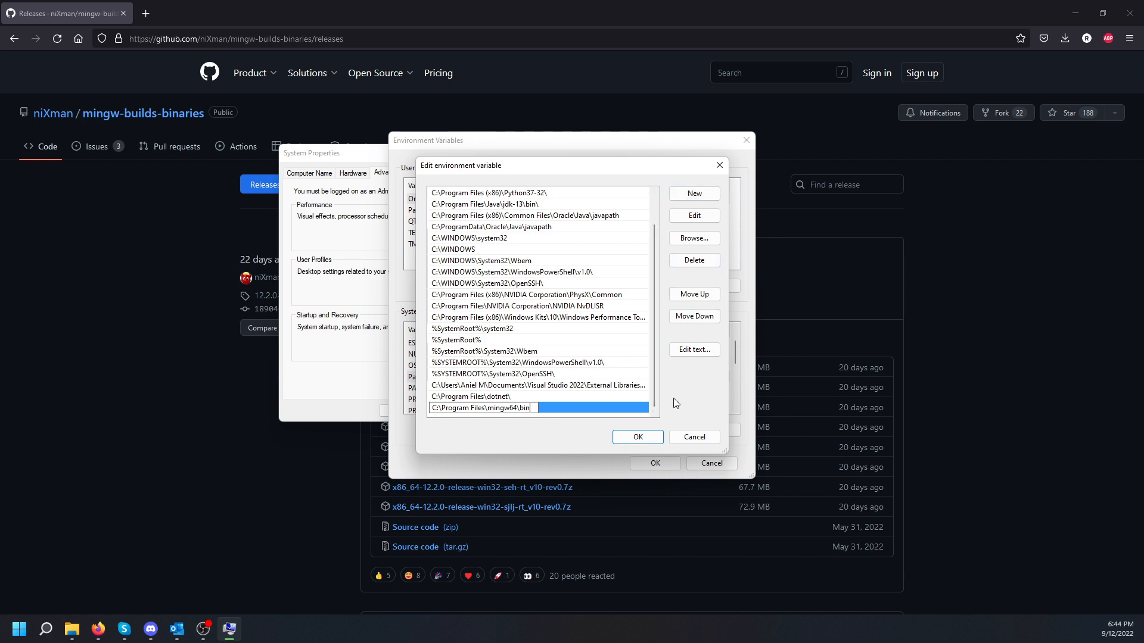
key("Return")
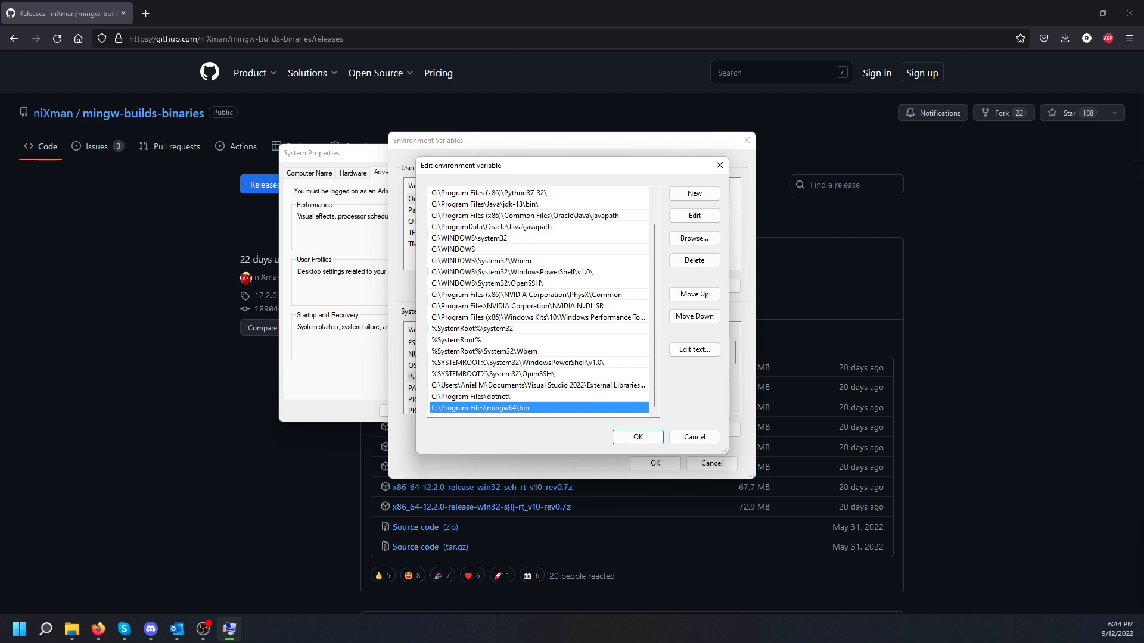
left_click(72, 630)
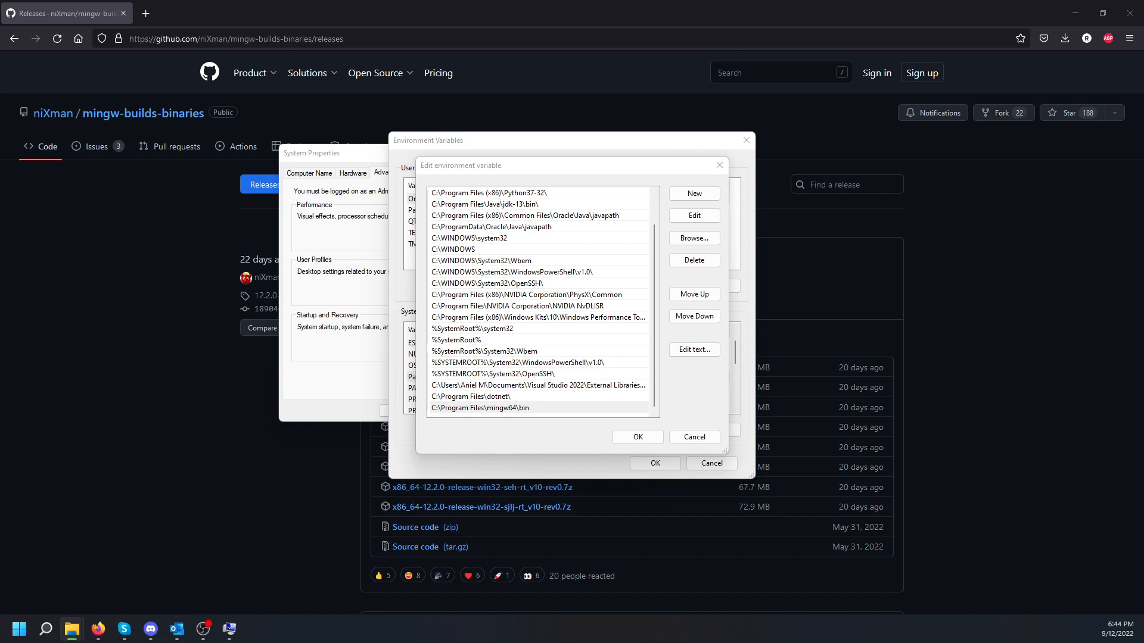
left_click_drag(1143, 93, 544, 115)
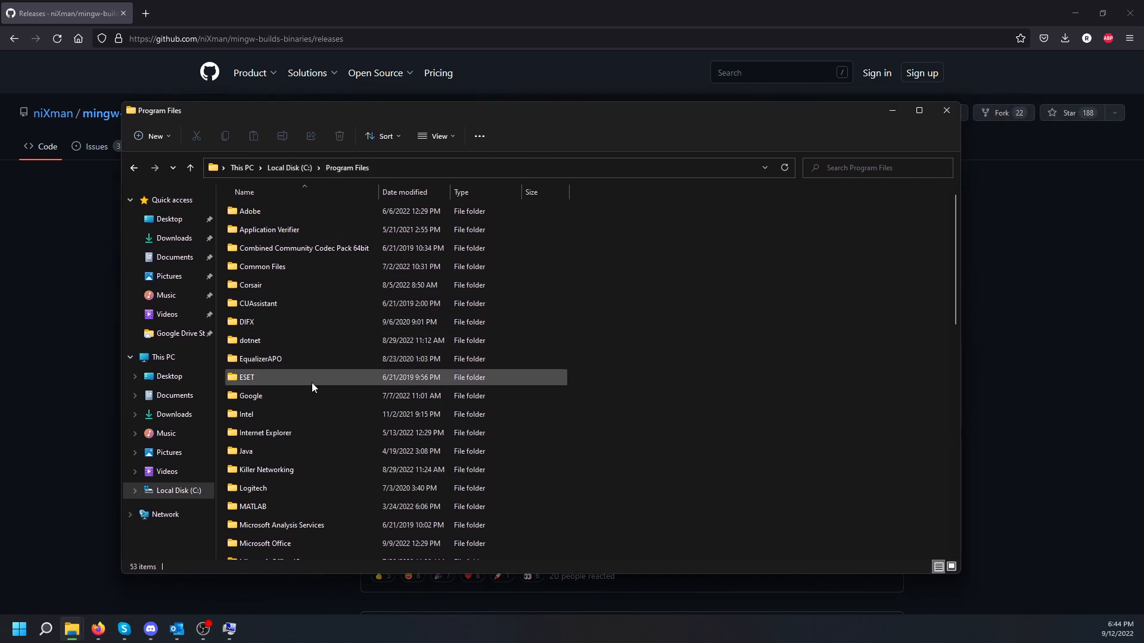
Step: Browse to mingw64\bin in File Explorer to verify its full path, then minimize Explorer
scroll(293, 467, "down", 7)
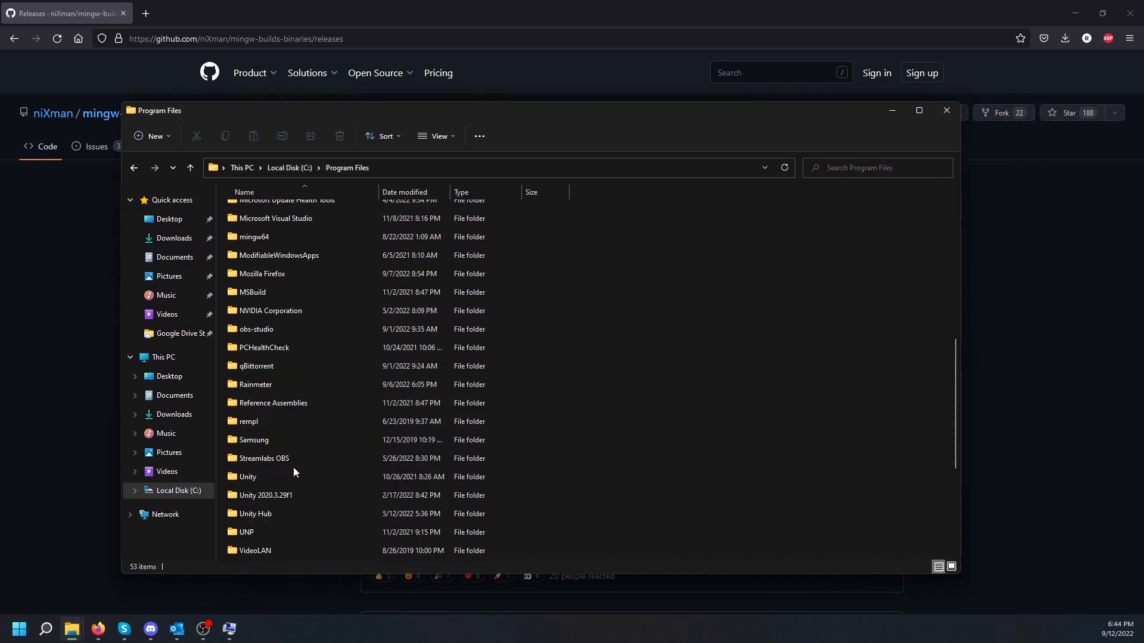
double_click(279, 237)
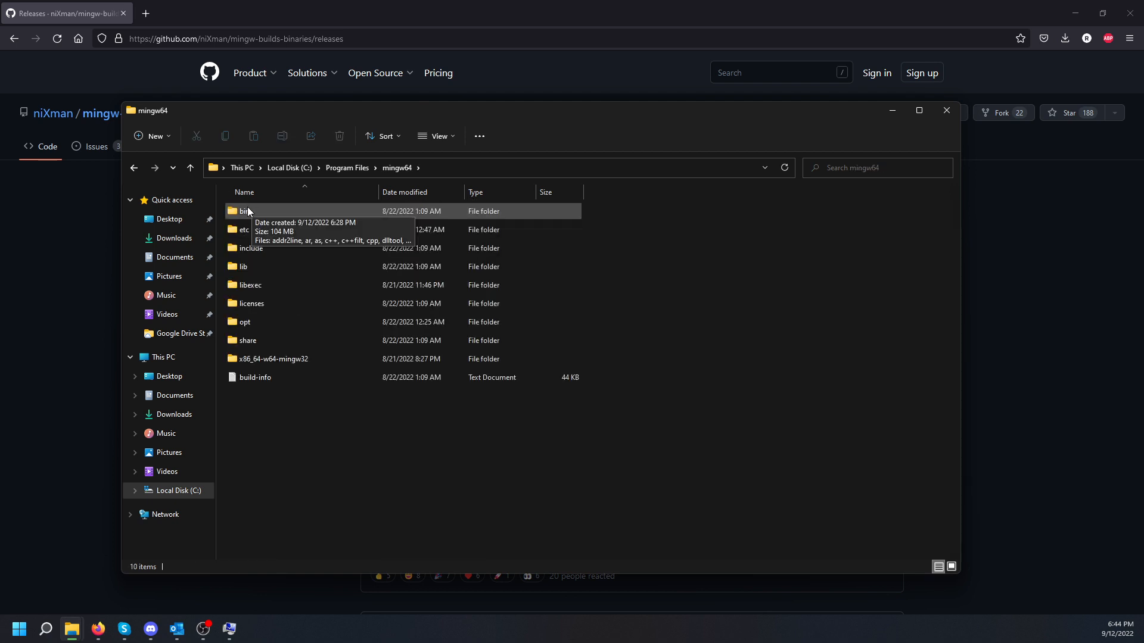
double_click(257, 213)
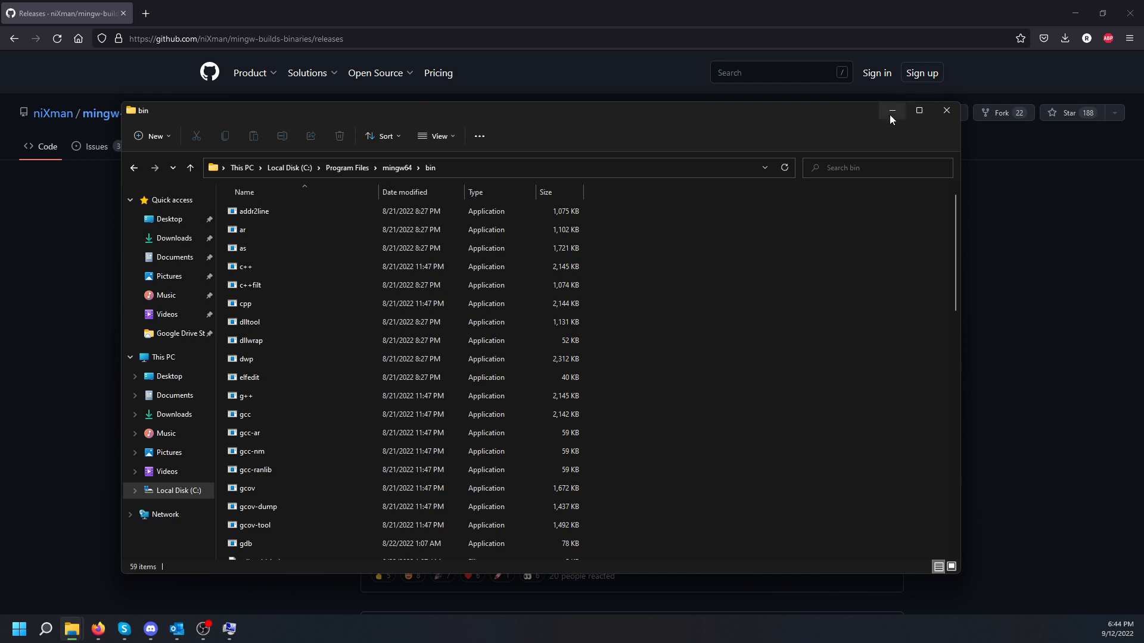
left_click(467, 168)
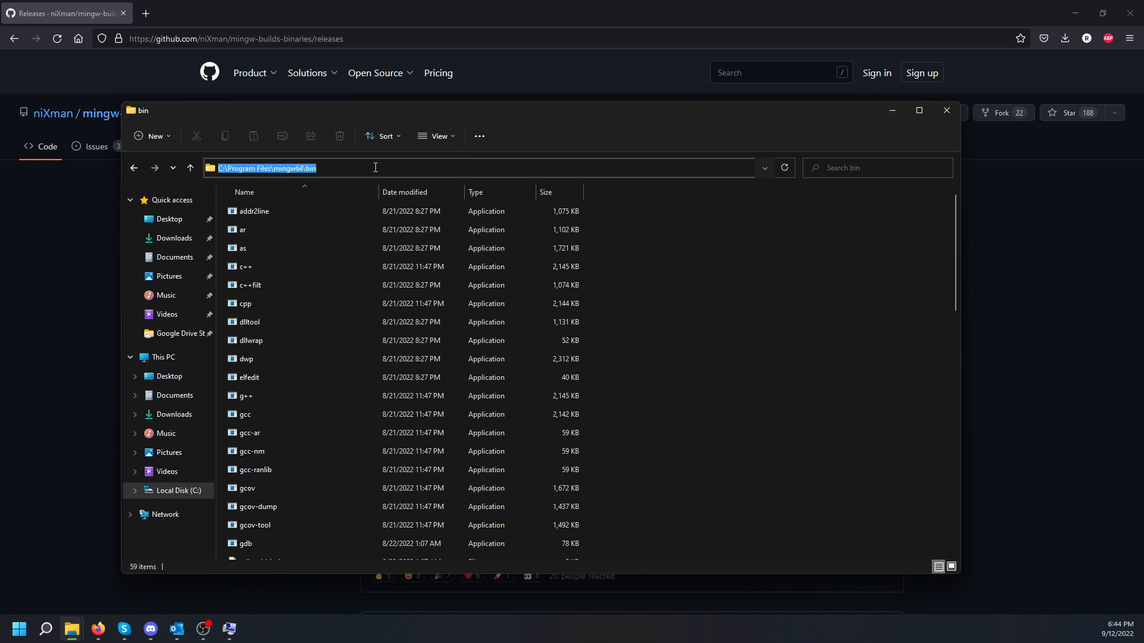
left_click(892, 111)
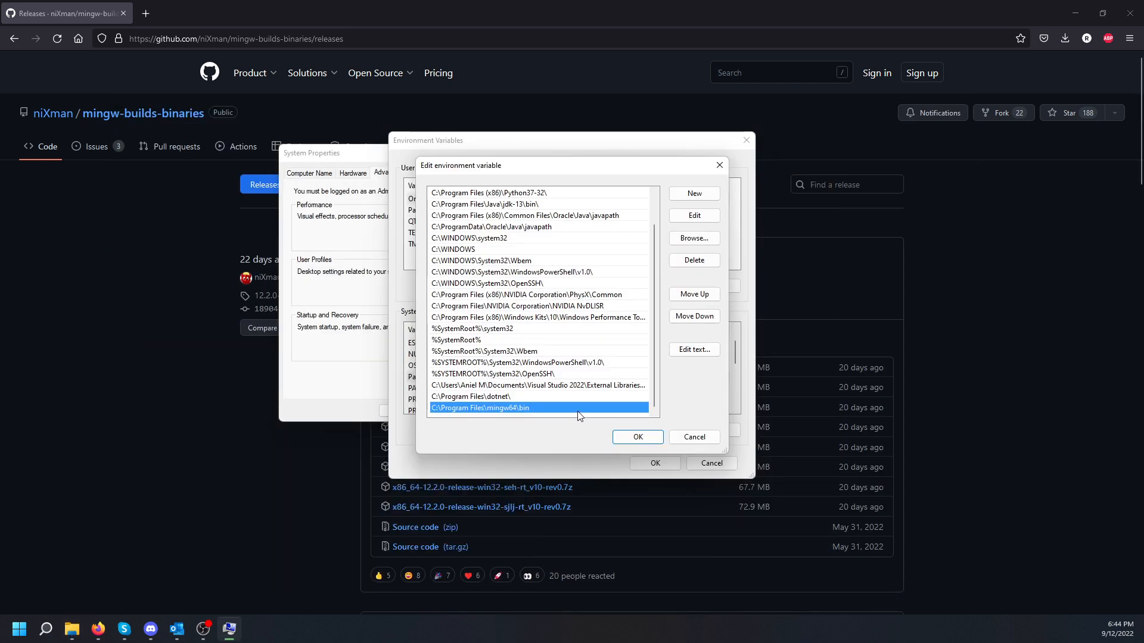
Step: Confirm the mingw64 bin entry and close the Path editor, Environment Variables and System Properties with OK
double_click(538, 407)
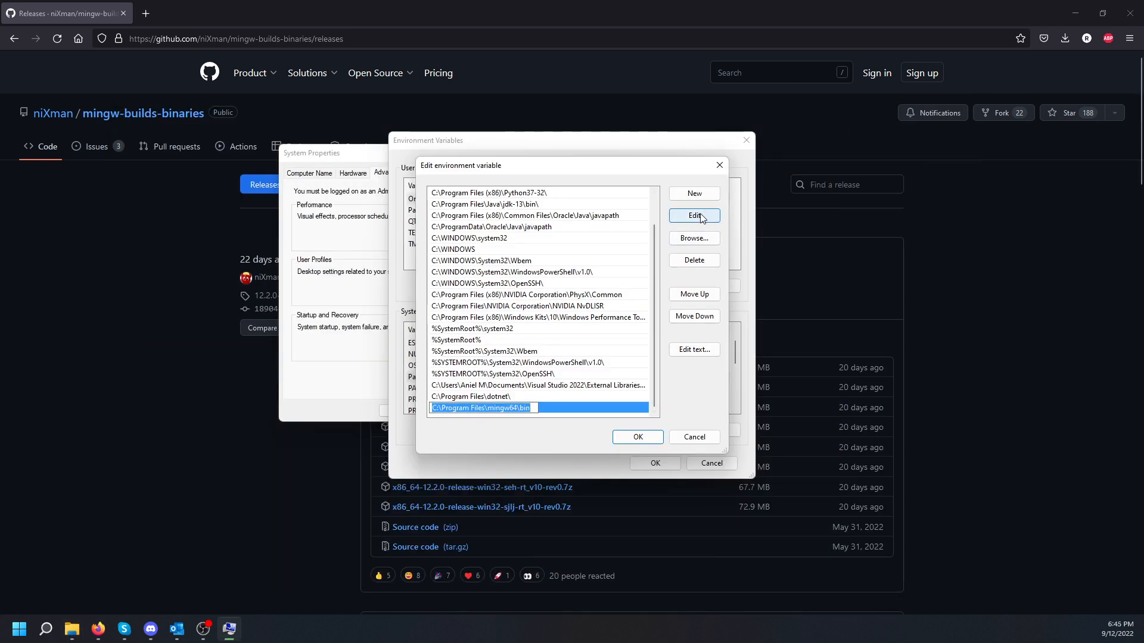
mouse_move(535, 408)
left_mouse_down()
mouse_move(426, 410)
mouse_move(545, 409)
left_mouse_up()
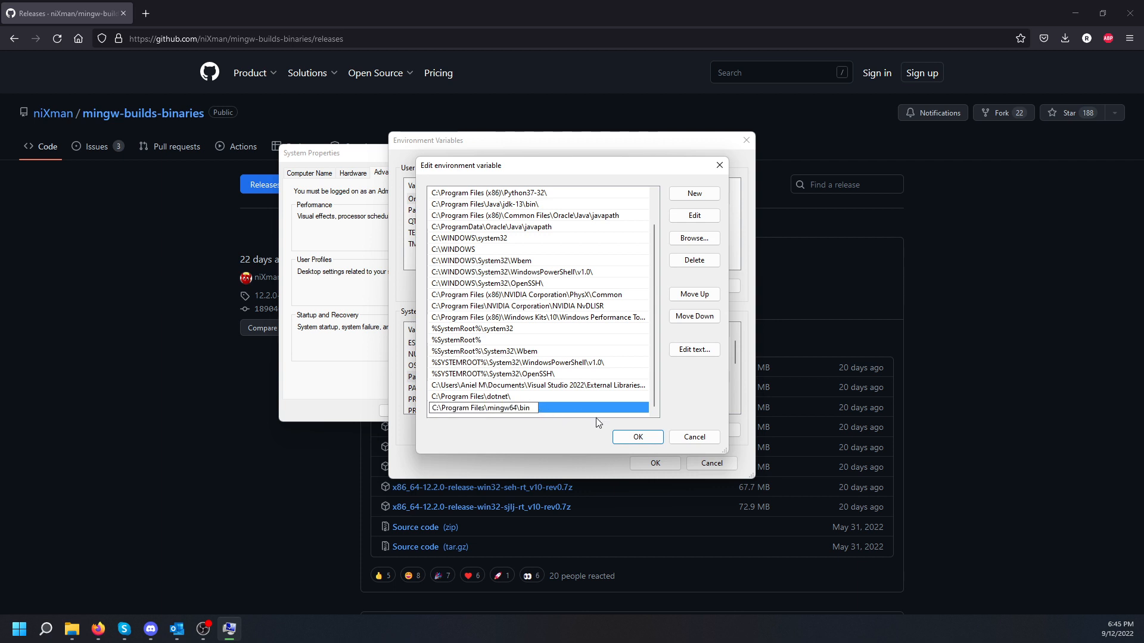
key("Return")
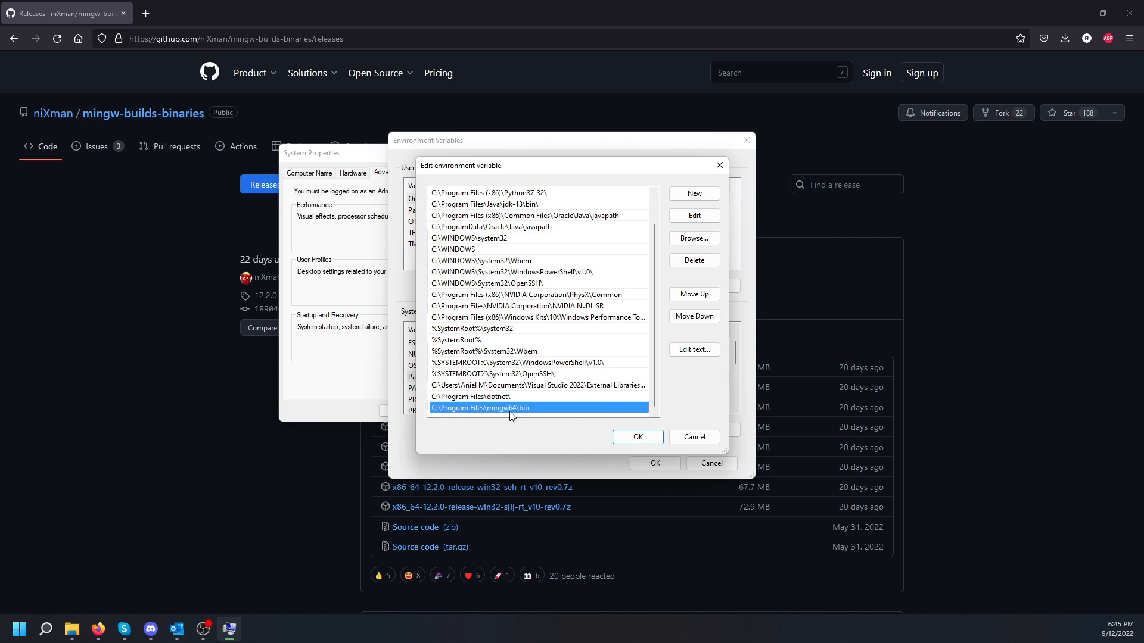
left_click(637, 438)
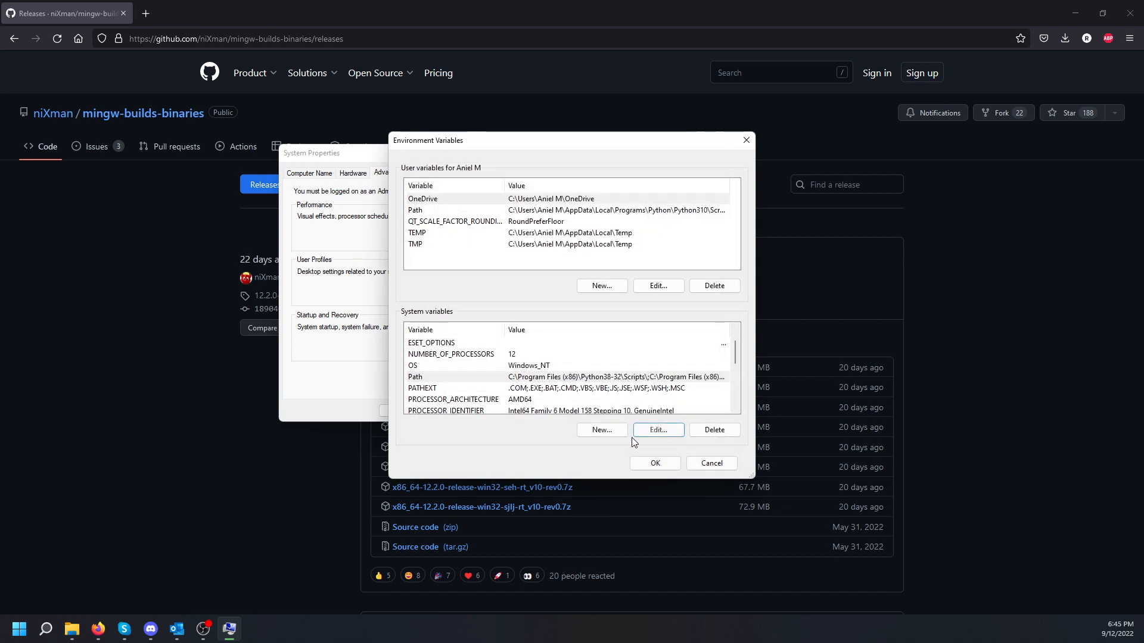
left_click(655, 463)
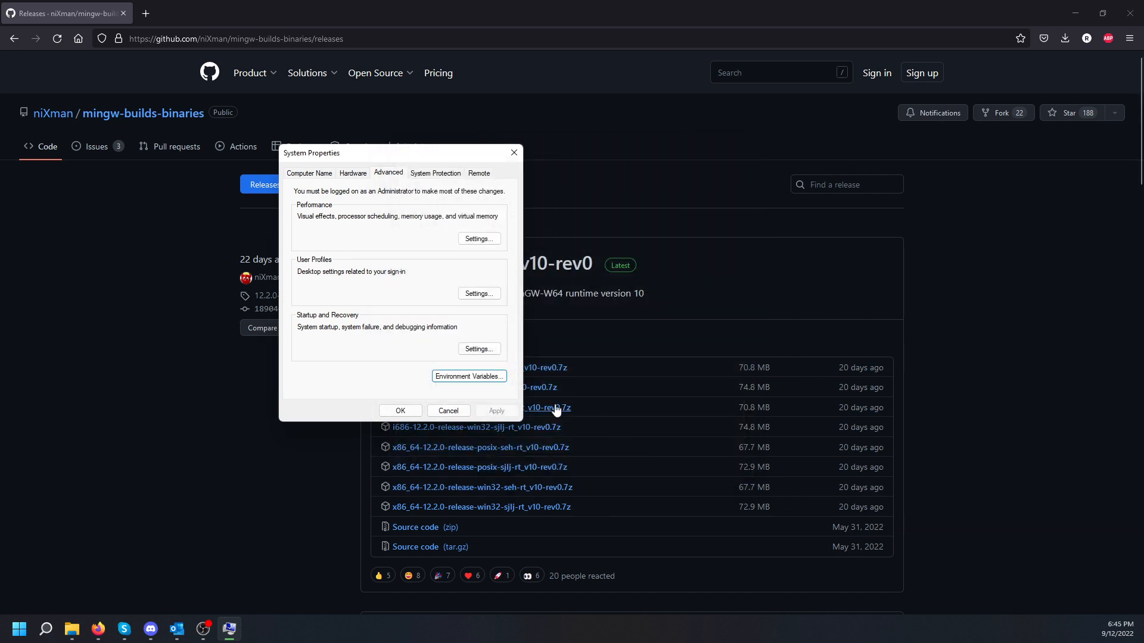
left_click(398, 411)
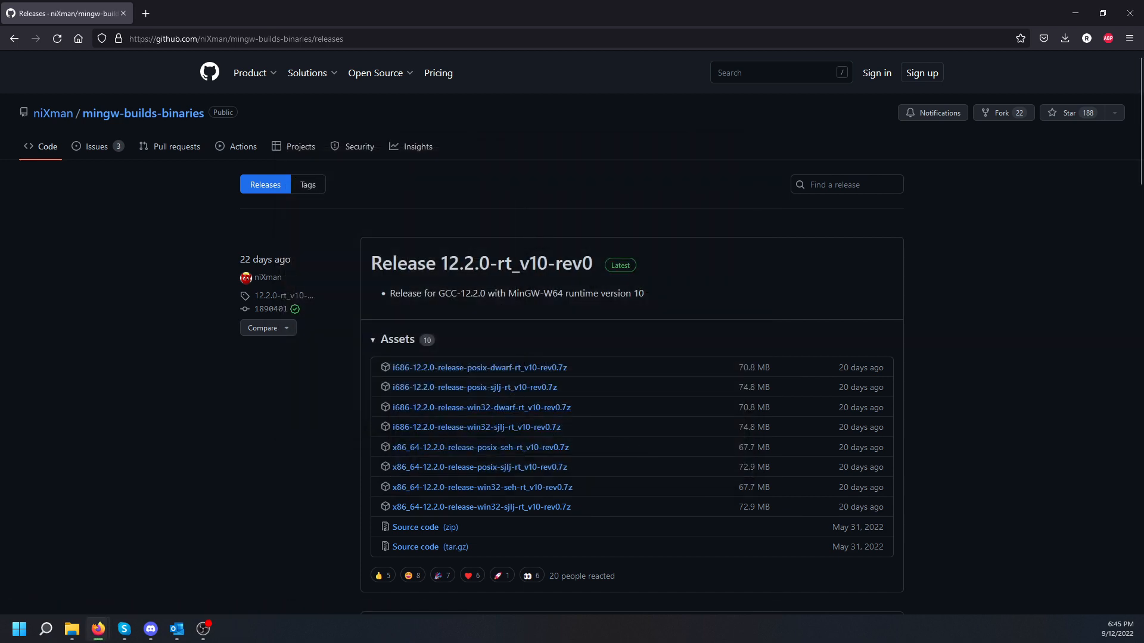
Step: Launch Command Prompt by searching 'command' from the Start menu
left_click(283, 638)
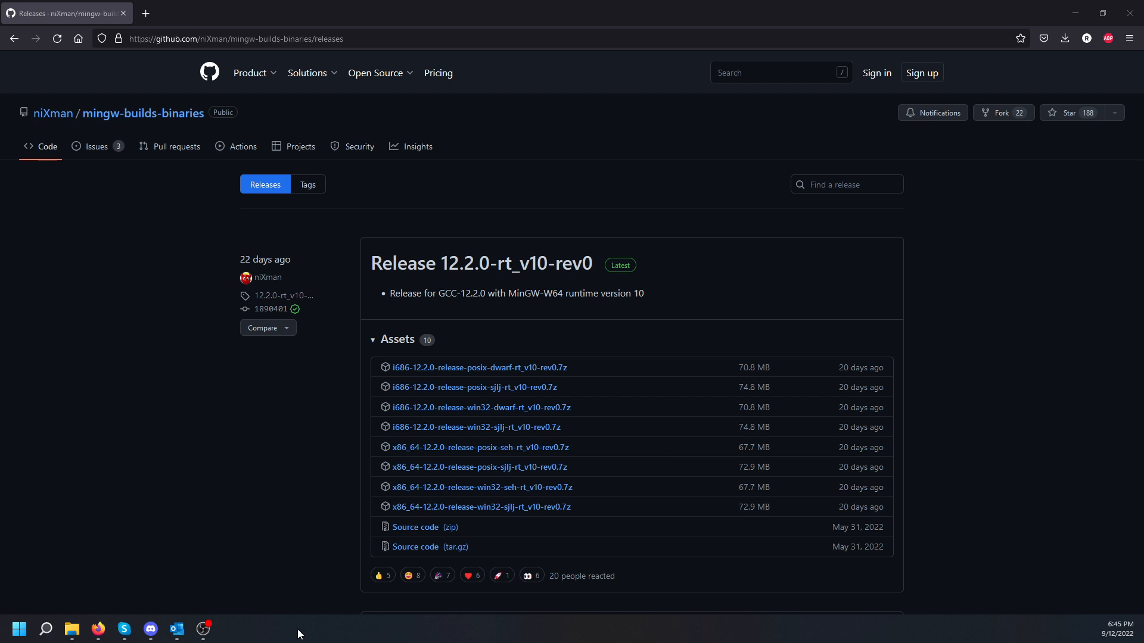
left_click(16, 631)
type("command")
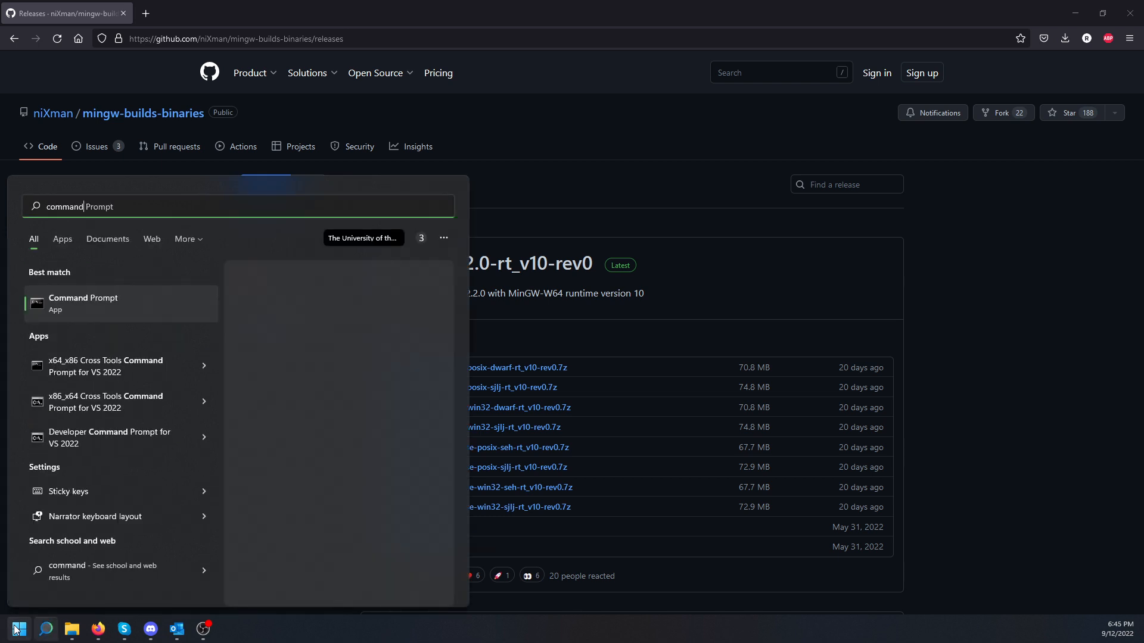
left_click(115, 317)
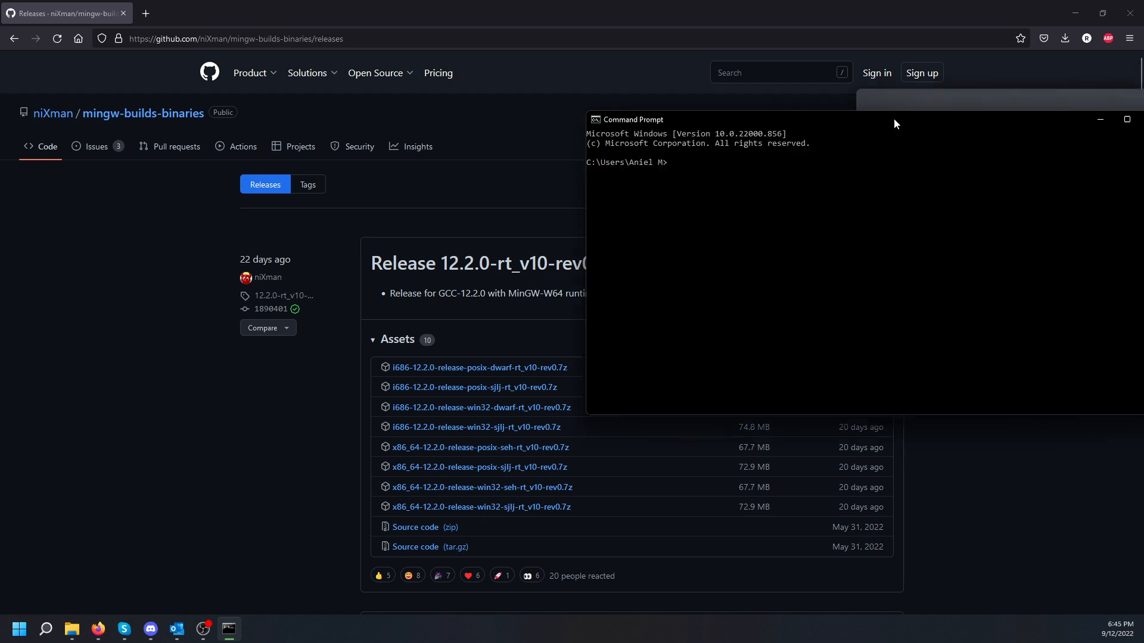
Step: Run g++ in the console to confirm it reports 'no input files'
left_click_drag(895, 120, 486, 170)
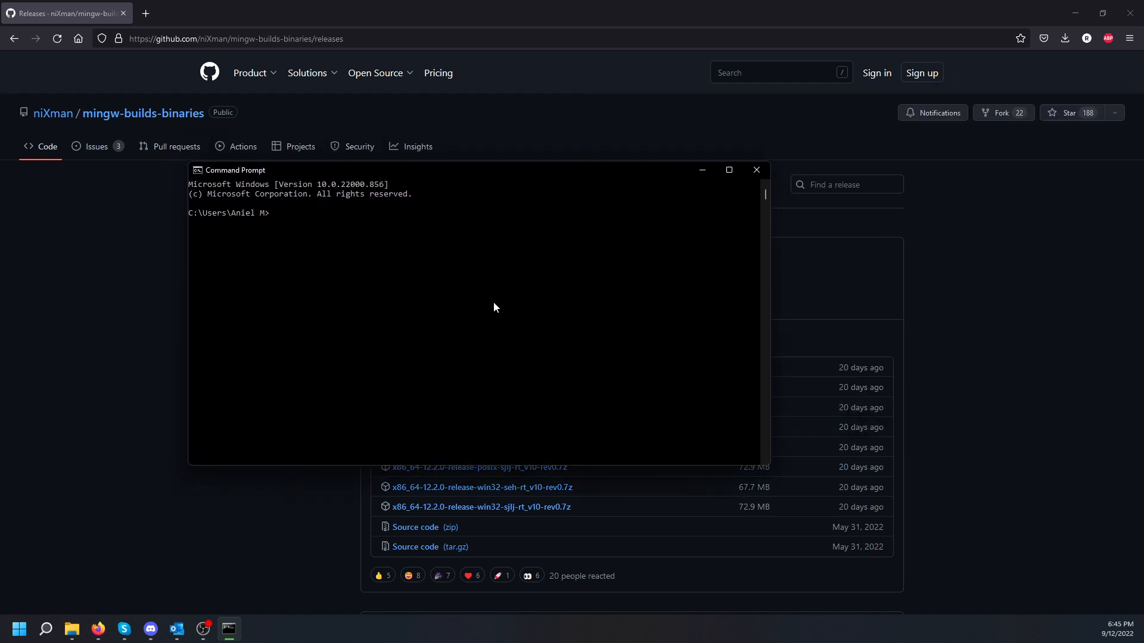
type("g++")
key("Return")
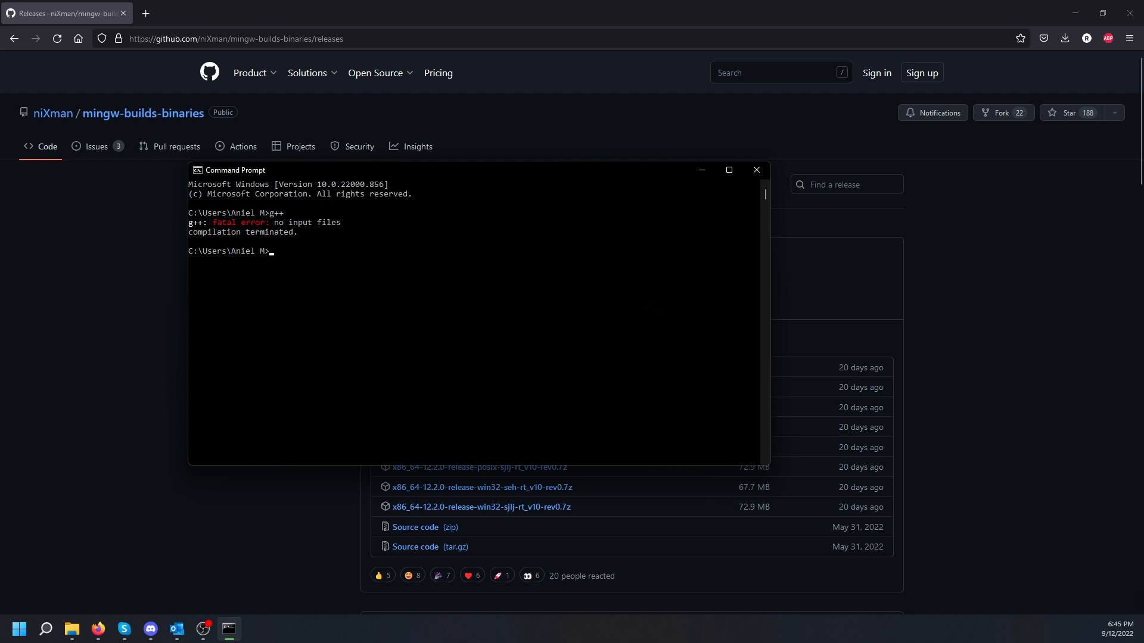
key("alt+Tab")
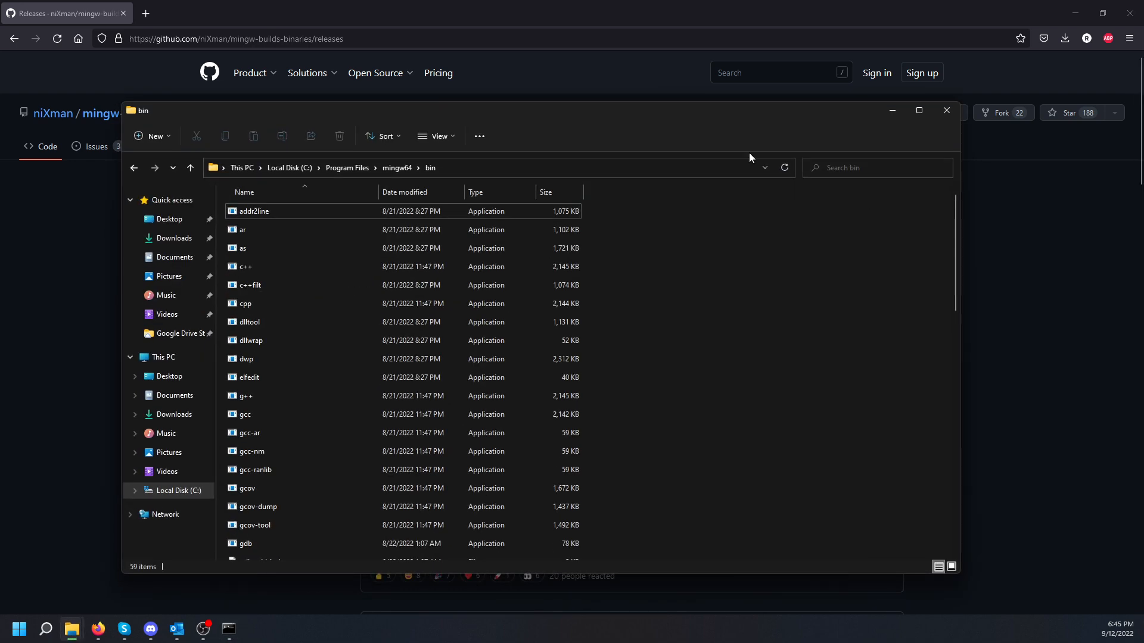
Step: Open helloworld from Documents\C++-Development in WordPad
left_click(173, 257)
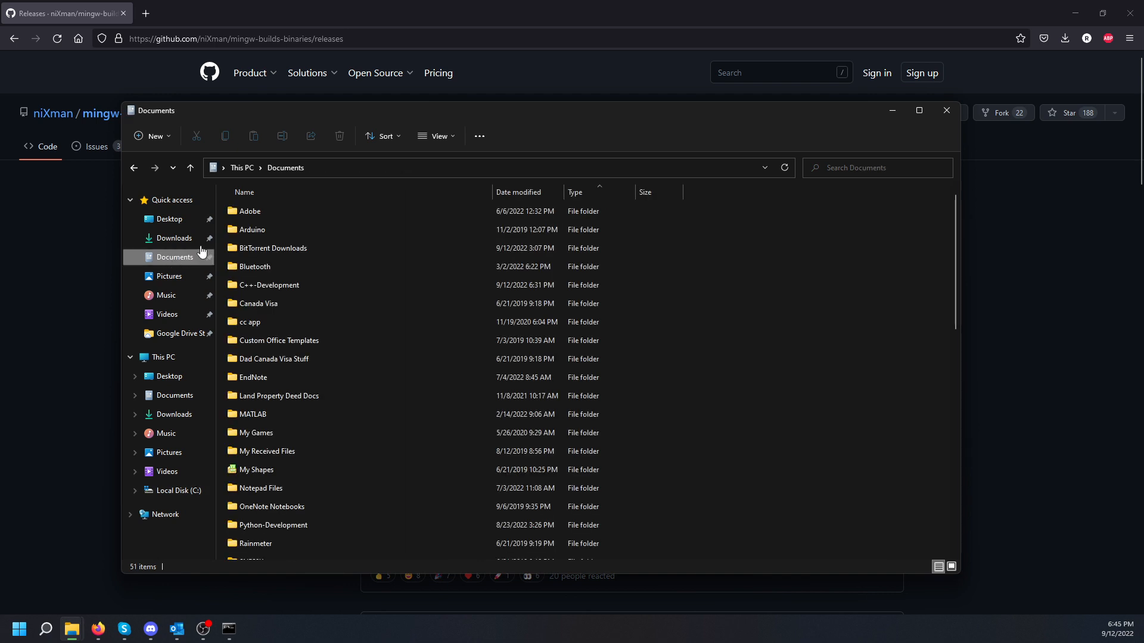
double_click(288, 285)
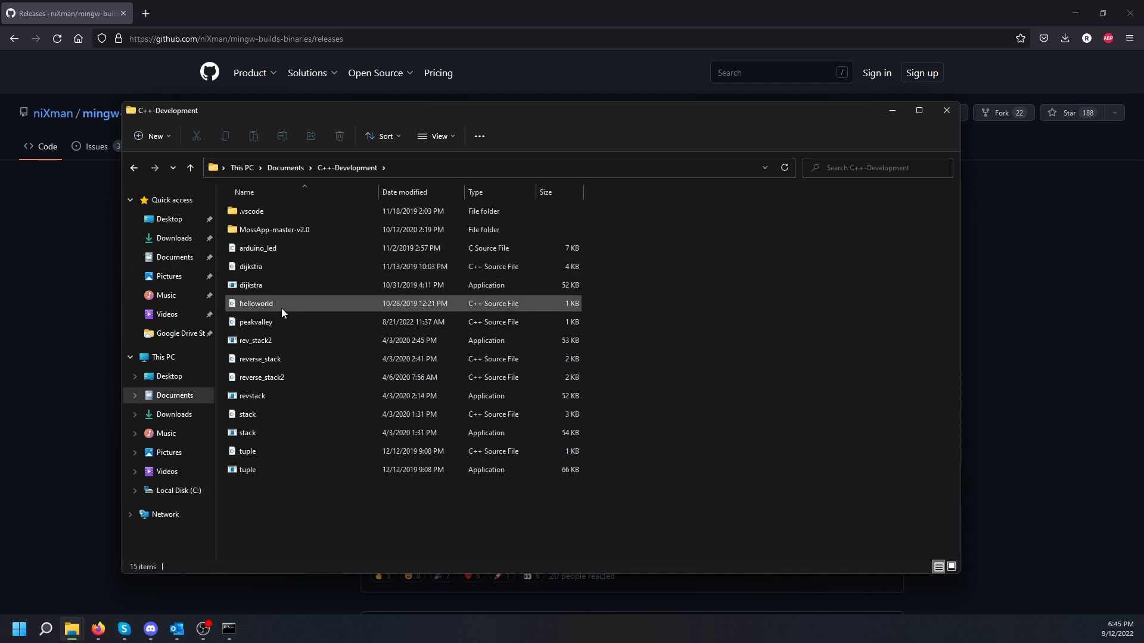
right_click(265, 305)
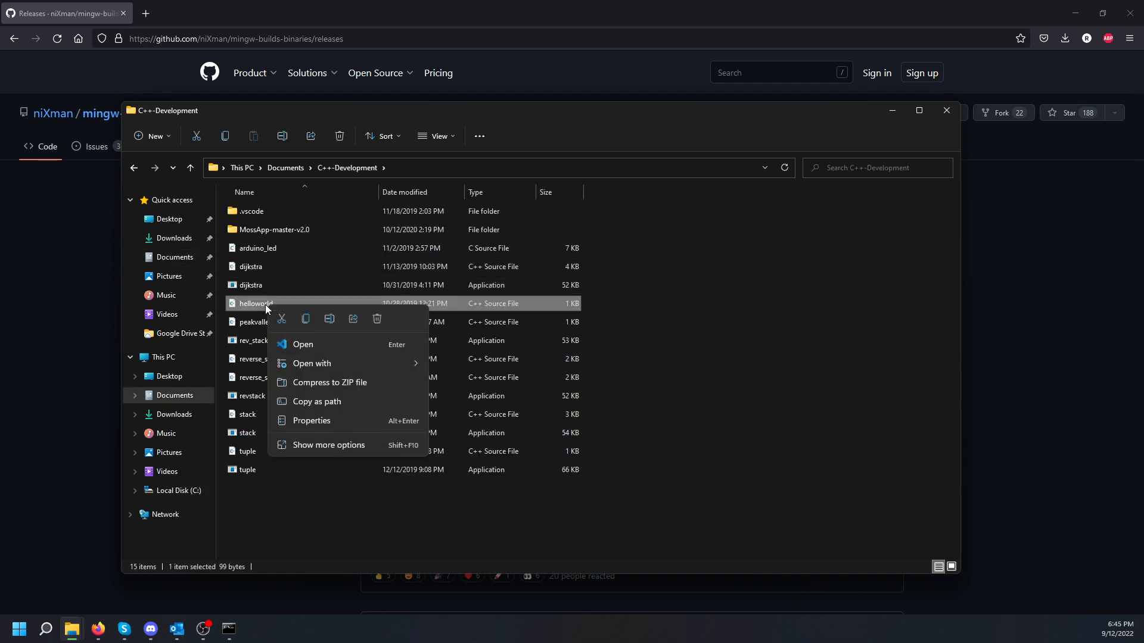
mouse_move(359, 363)
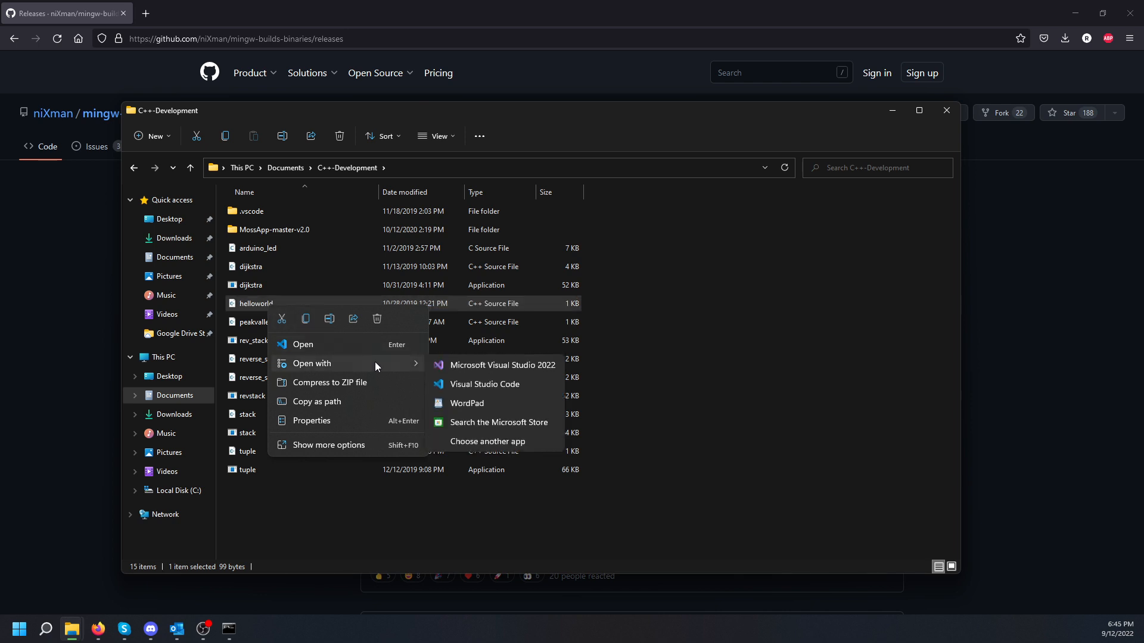
left_click(484, 405)
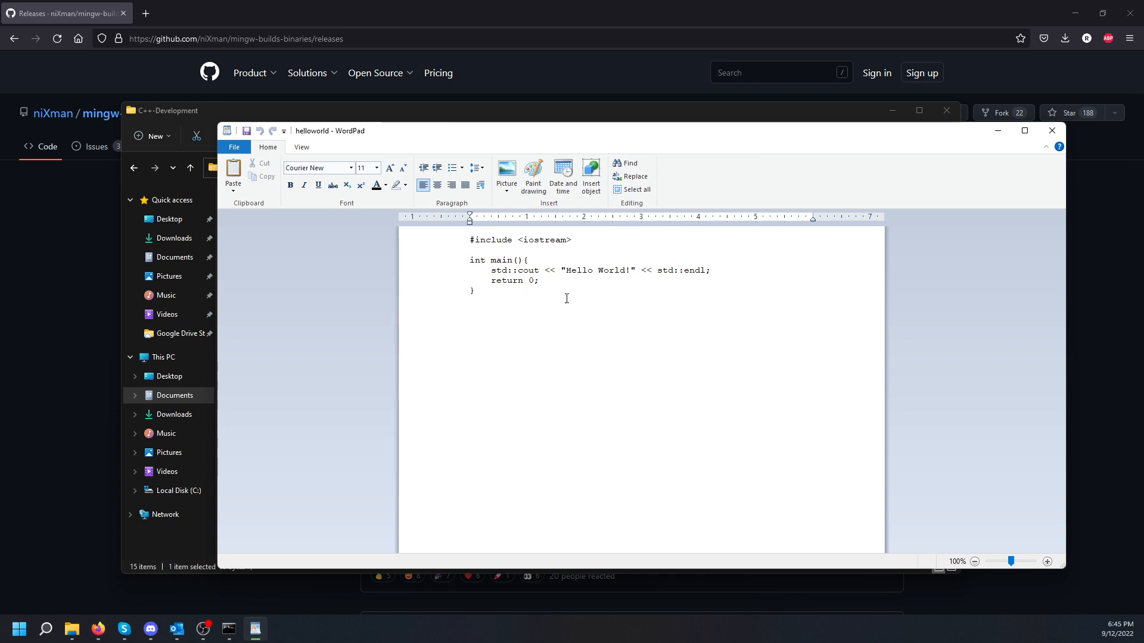
Step: Review the helloworld code, close WordPad, and copy the folder's full path
left_click_drag(557, 299, 469, 240)
left_click(545, 338)
left_click(1051, 131)
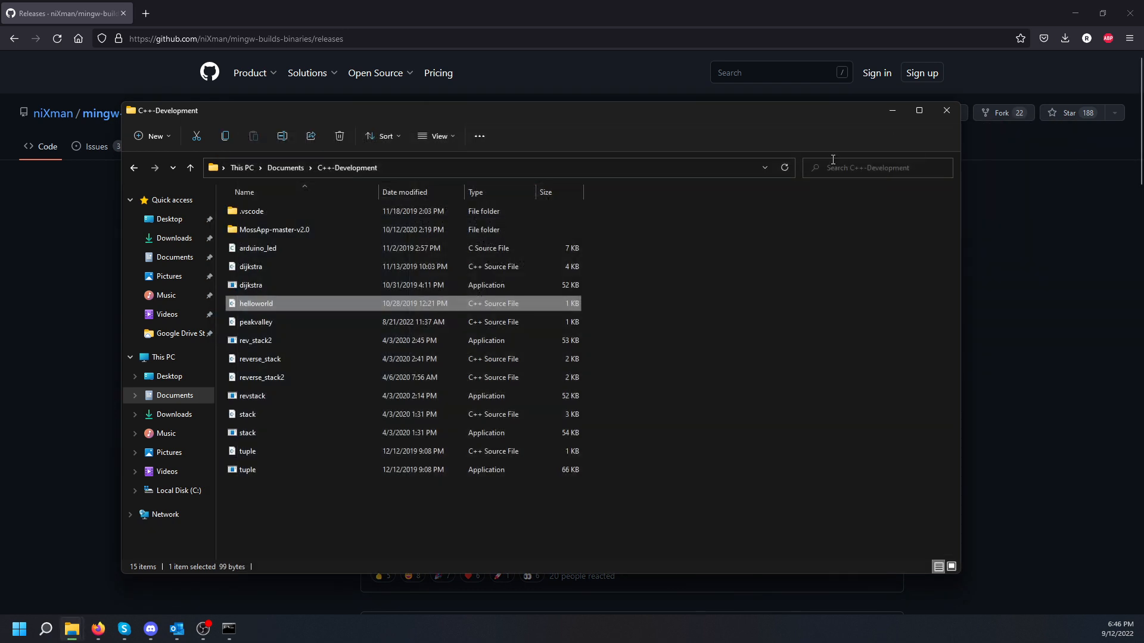
left_click(715, 276)
left_click(456, 164)
key("ctrl+c")
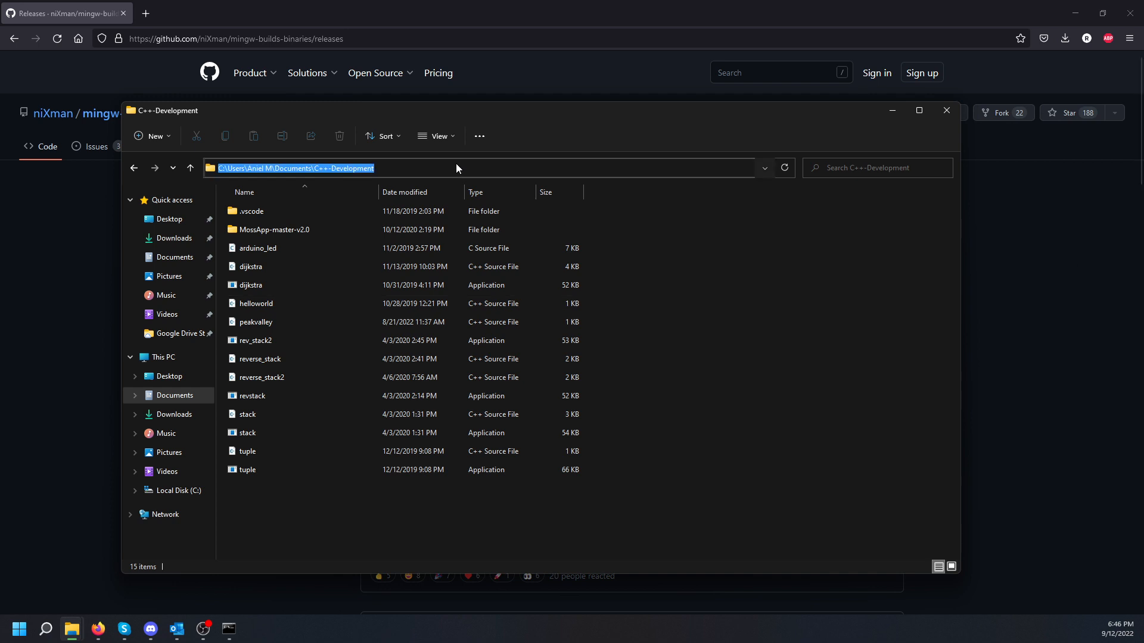
left_click(654, 290)
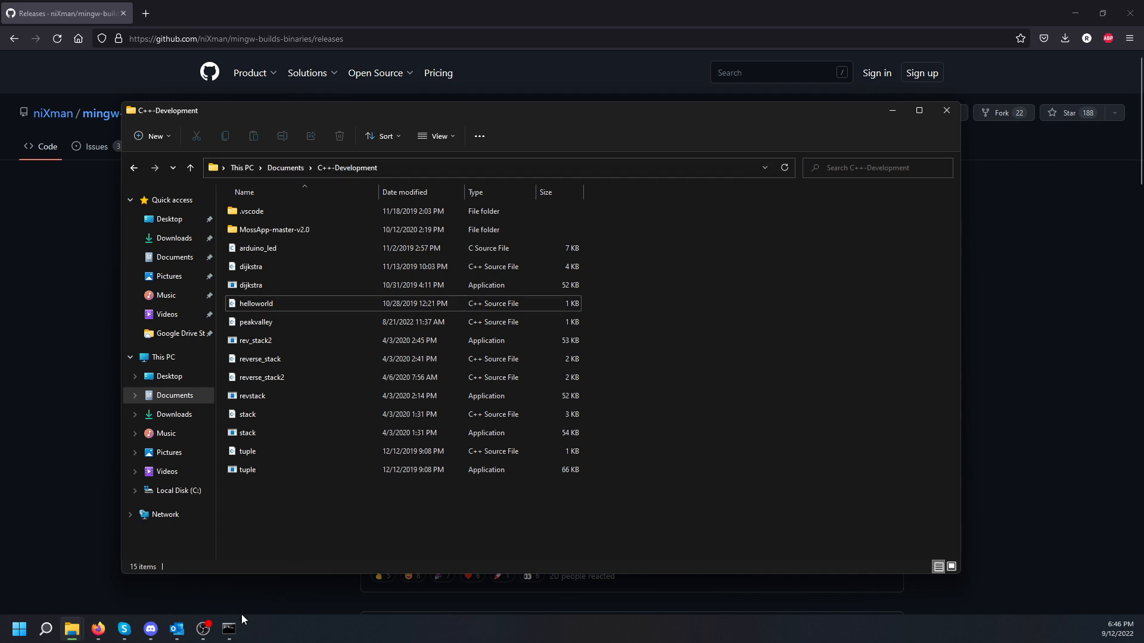
Step: Change the console's directory to the copied C++-Development folder path
left_click(229, 629)
left_click(376, 365)
type("cd")
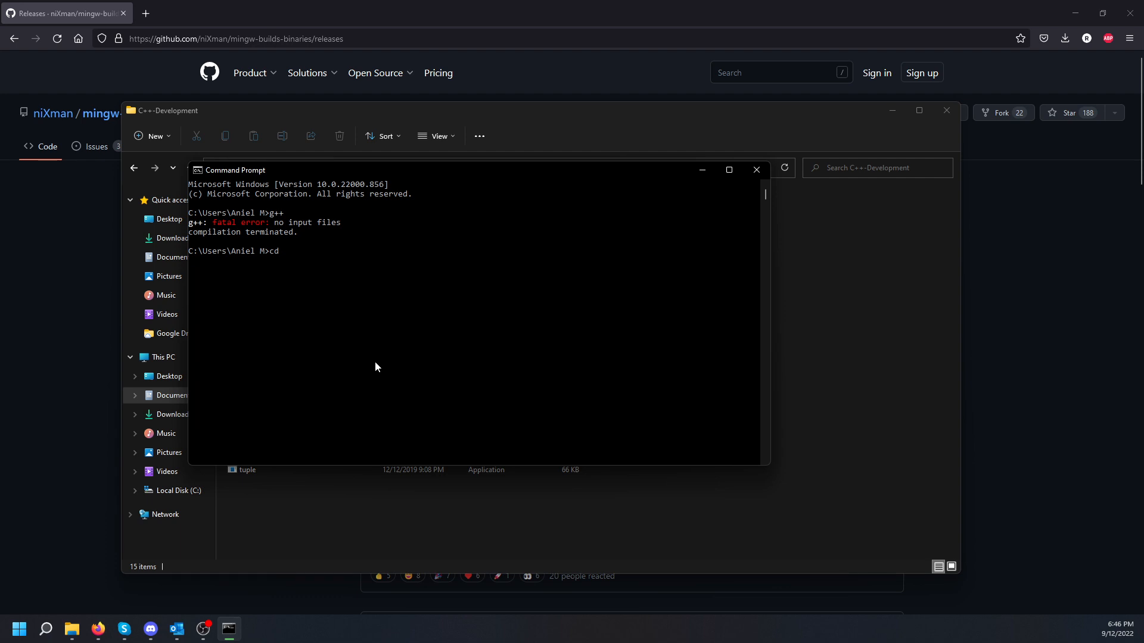
key("ctrl+v")
key("Return")
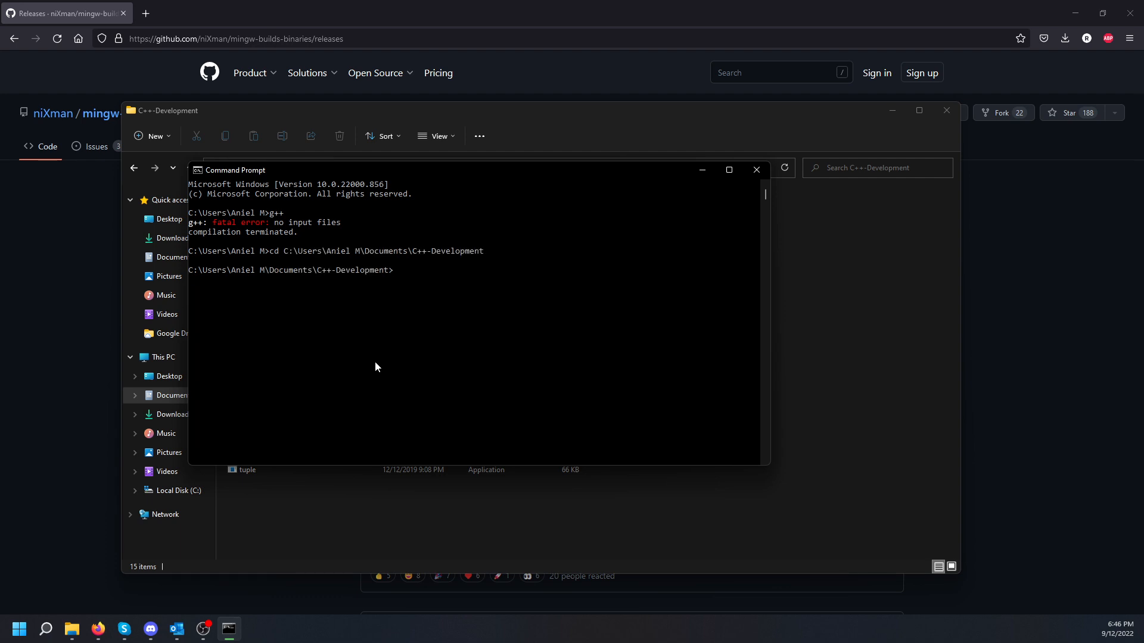
Step: Compile helloworld.cpp with 'g++ helloworld.cpp' and check the folder for a.exe
type("g++ helloworld.cpp")
key("Return")
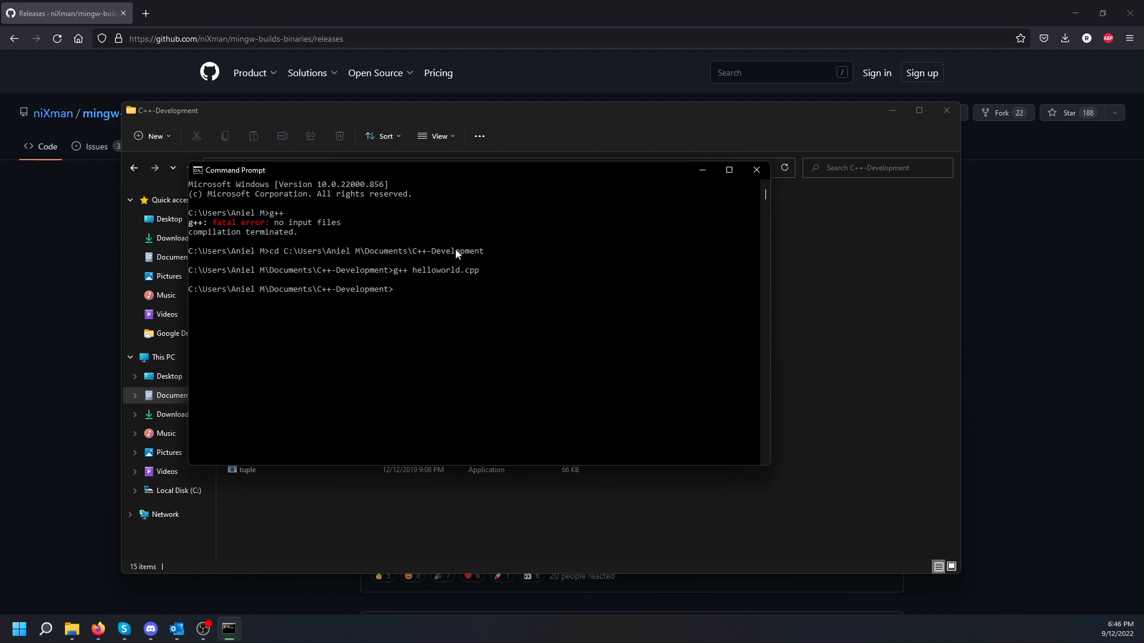
left_click_drag(486, 176, 691, 231)
left_click(595, 123)
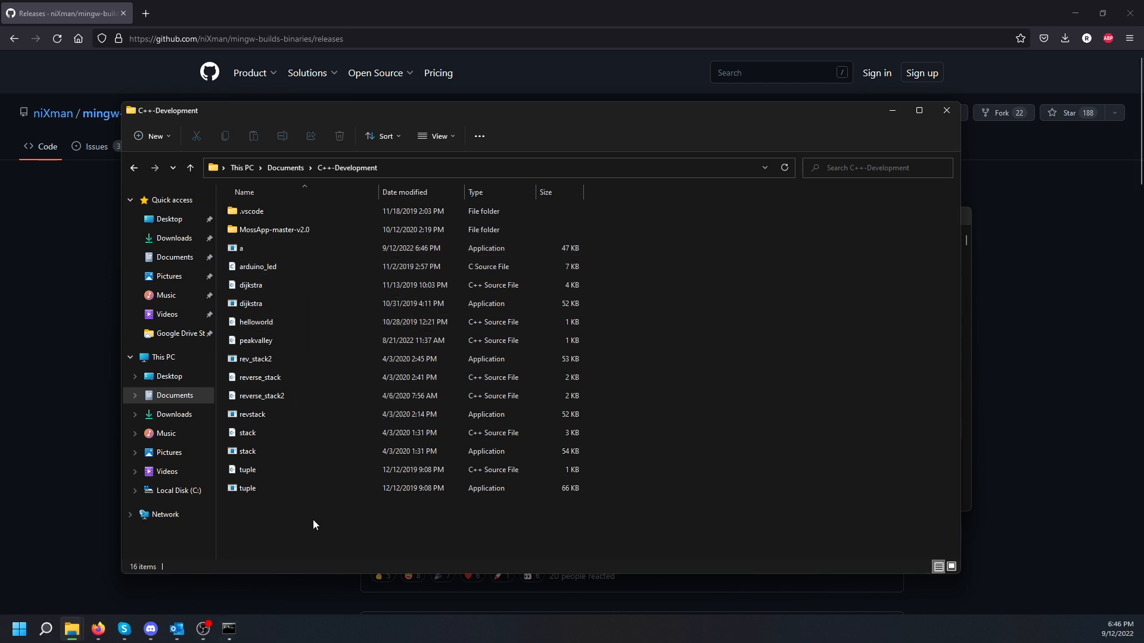
Step: Run a.exe in the console, printing 'Hello World!'
left_click(229, 629)
left_click(606, 393)
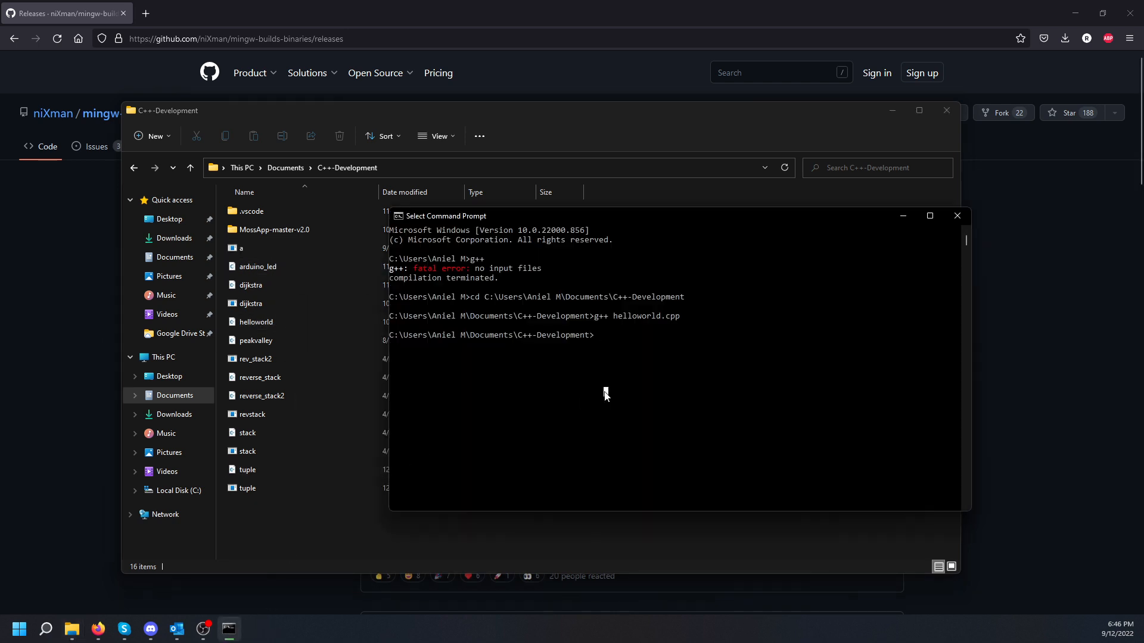
type("a.exe")
key("Return")
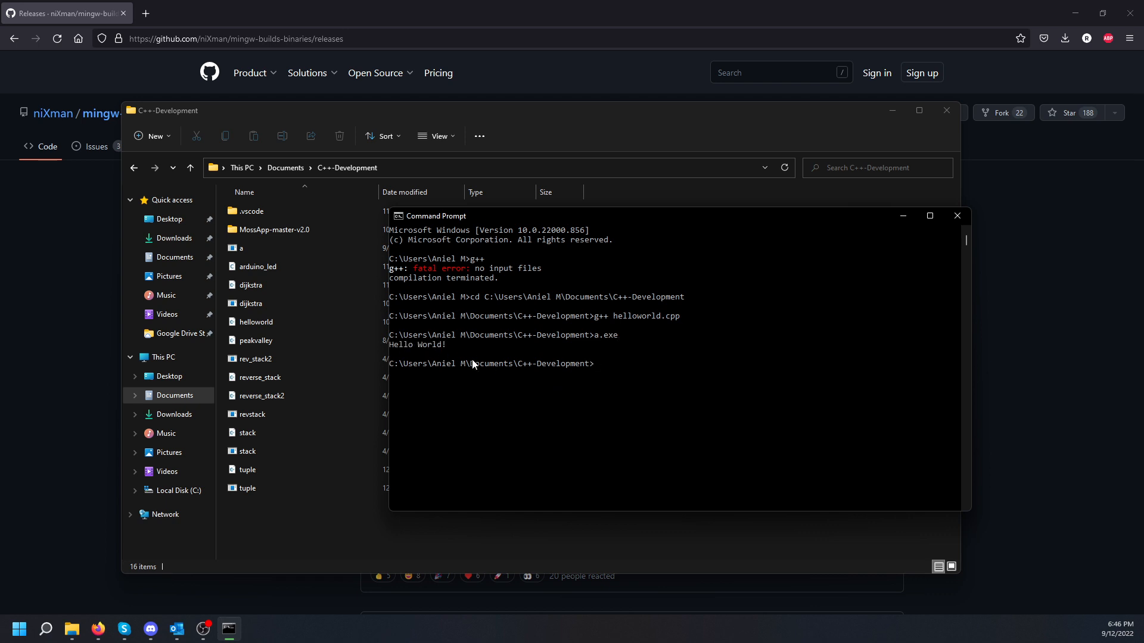
left_click_drag(694, 223, 595, 236)
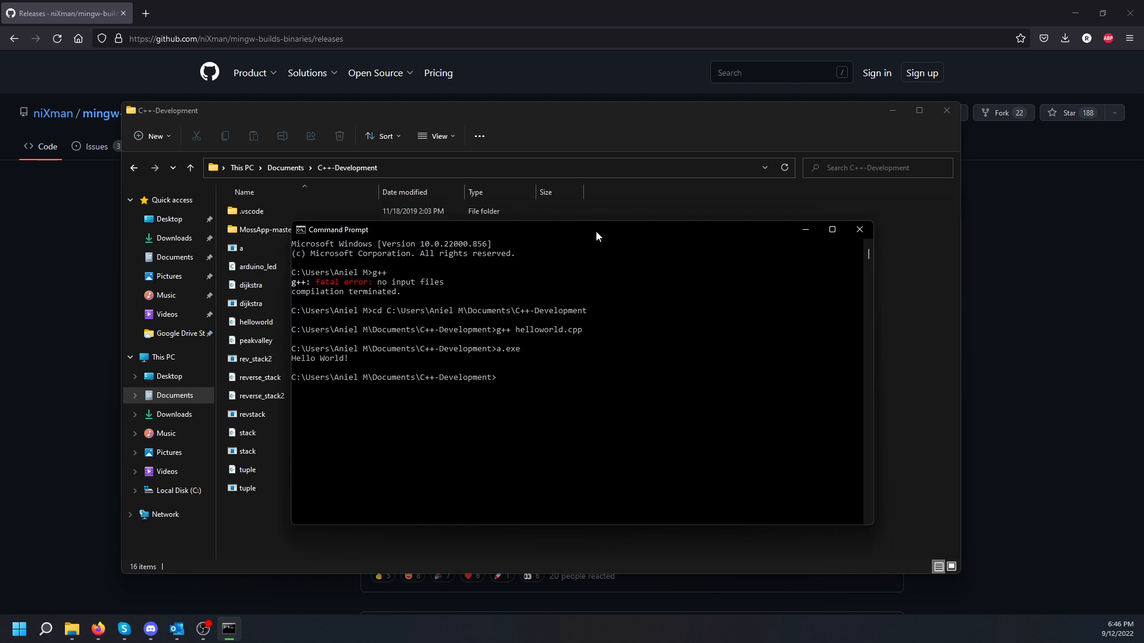